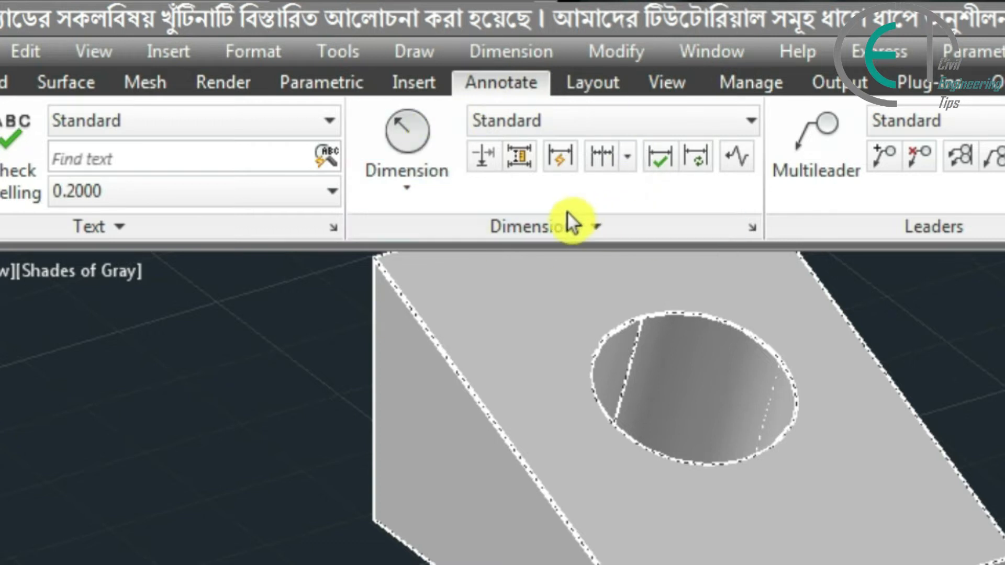
- Add a linear dimension along the bottom edge of the wedge's short end face, placed outside the solid
click(422, 186)
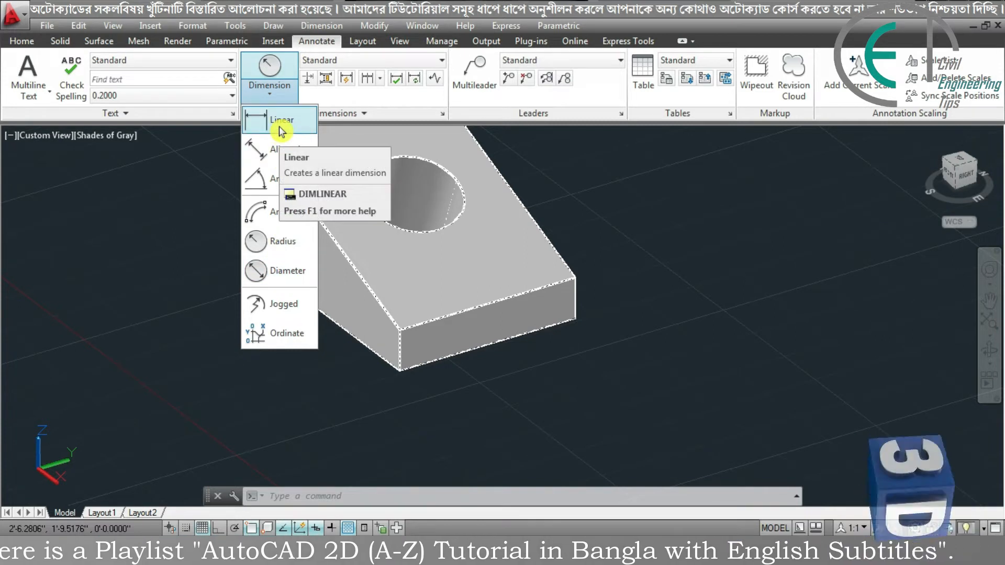
click(278, 127)
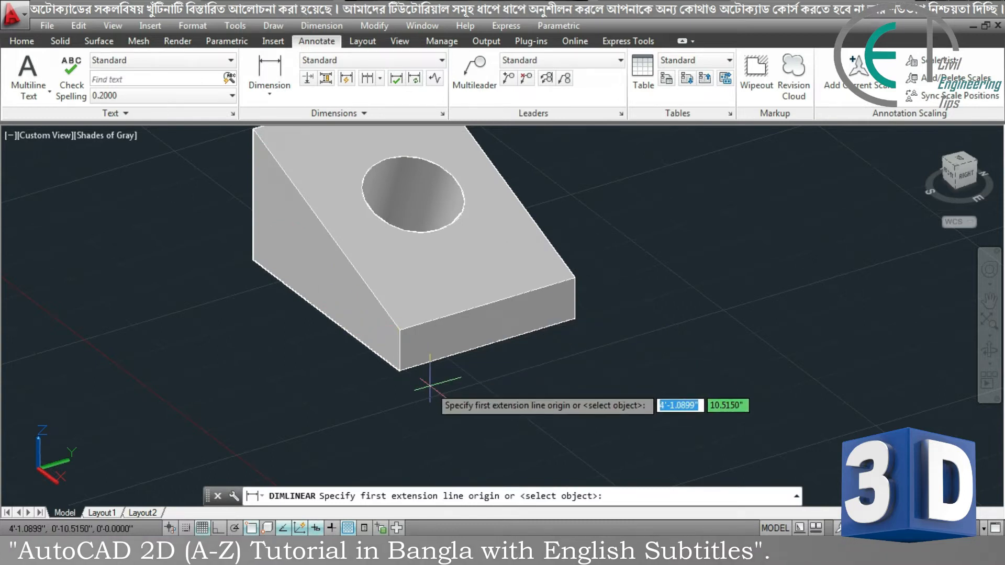
click(400, 372)
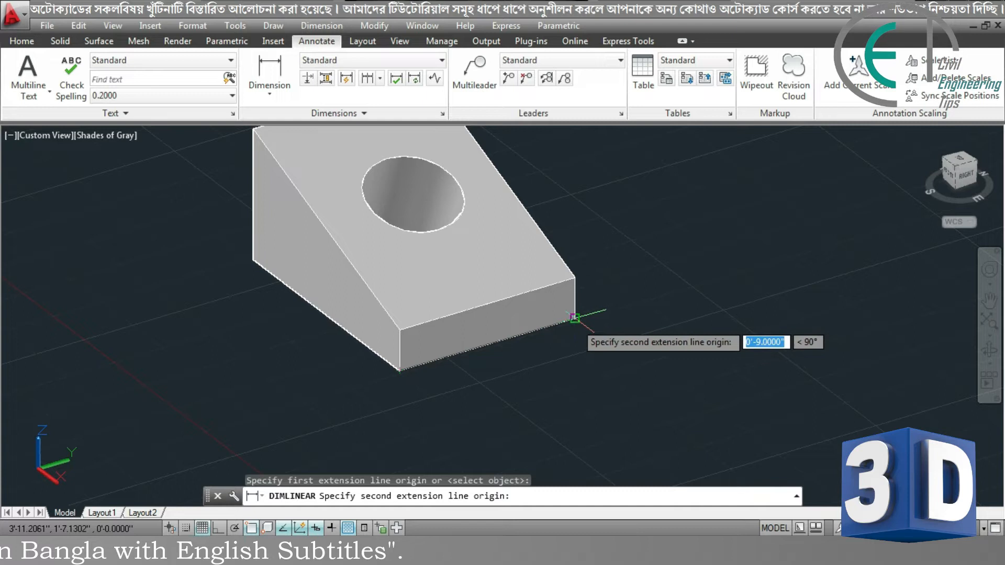
click(574, 318)
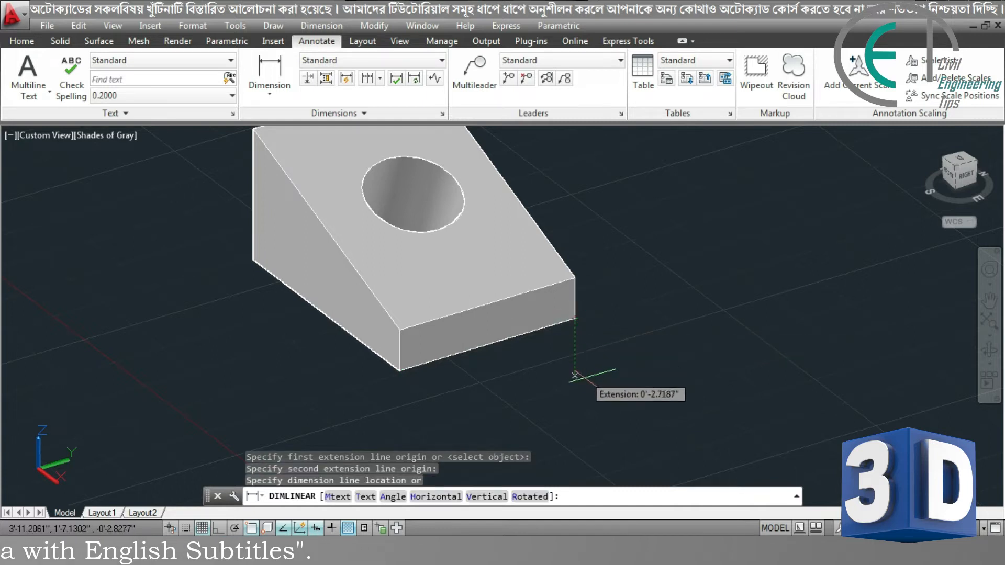
click(460, 384)
- Add a radius dimension to the circular hole in the sloped face, with its text placed beyond the wedge's edge
shift+middle_drag(473, 403, 516, 408)
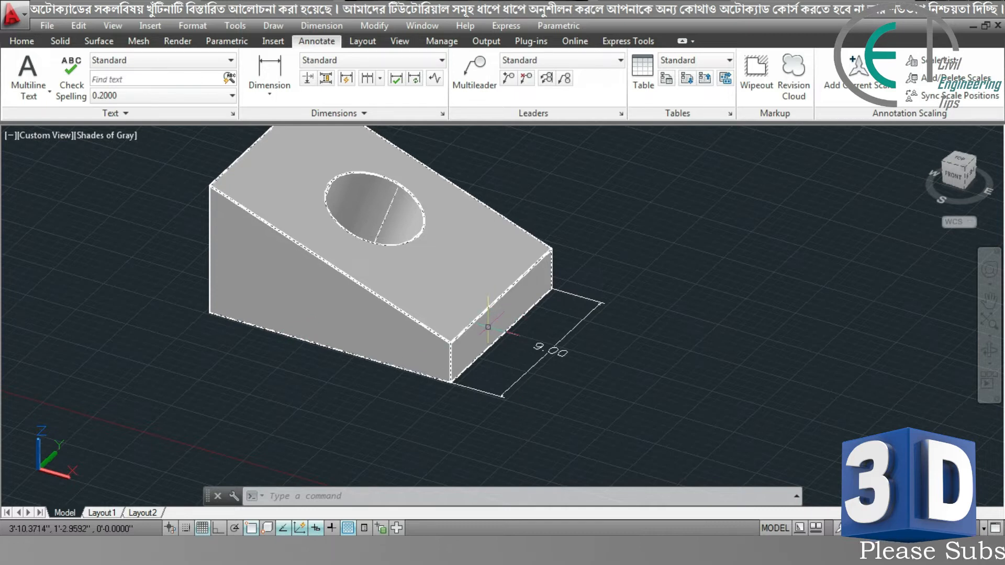
mouse_move(487, 329)
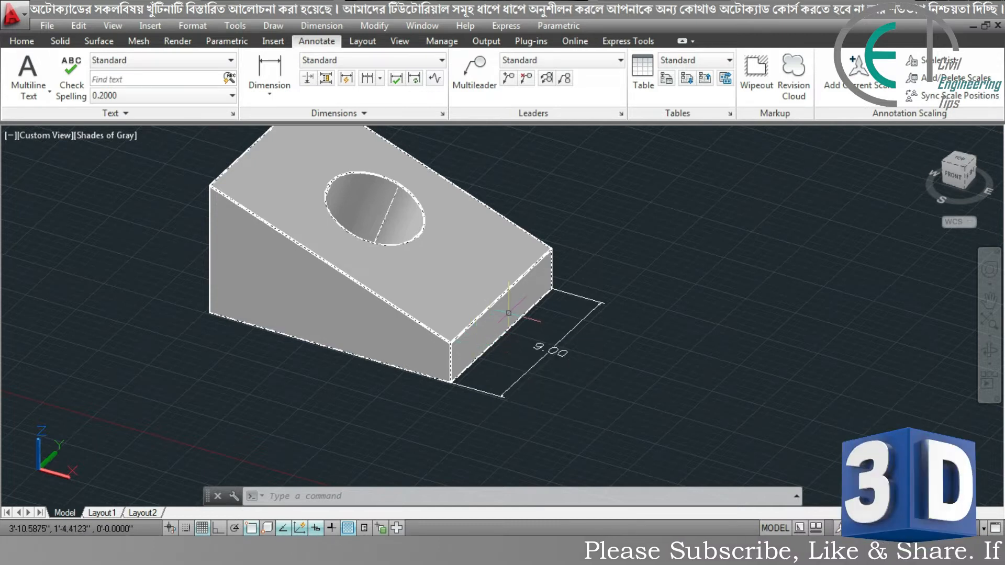
mouse_move(509, 313)
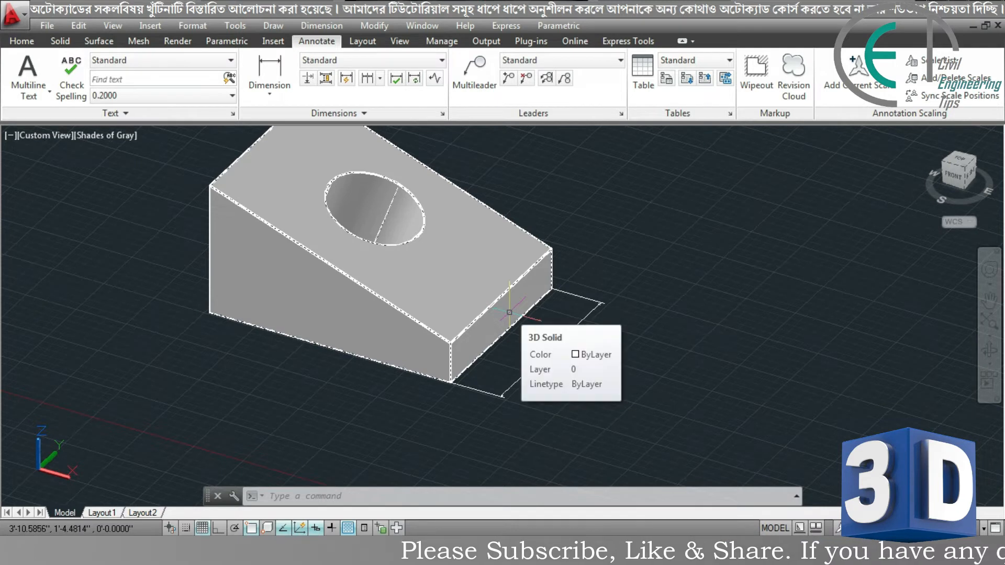
shift+middle_drag(511, 316, 568, 406)
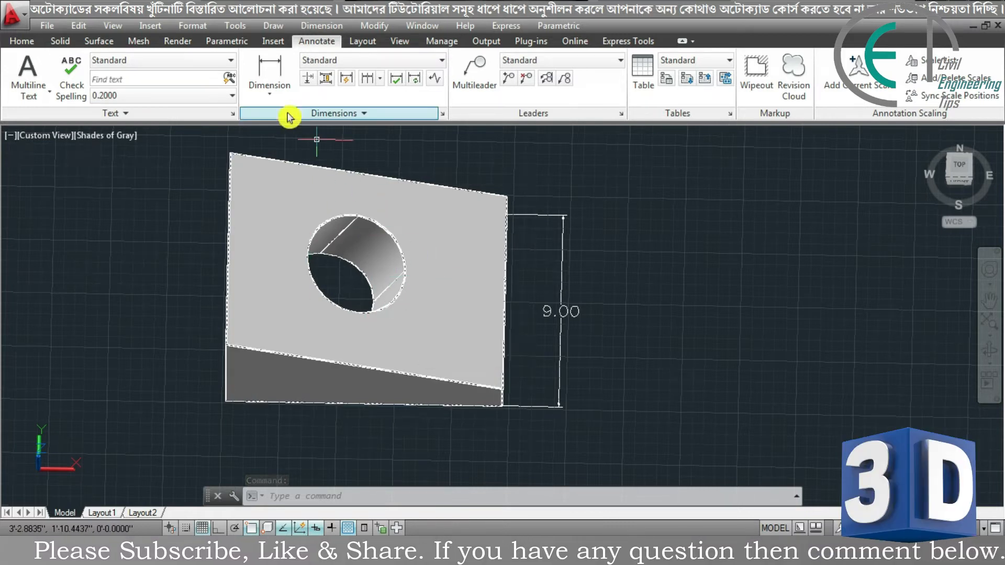
click(272, 97)
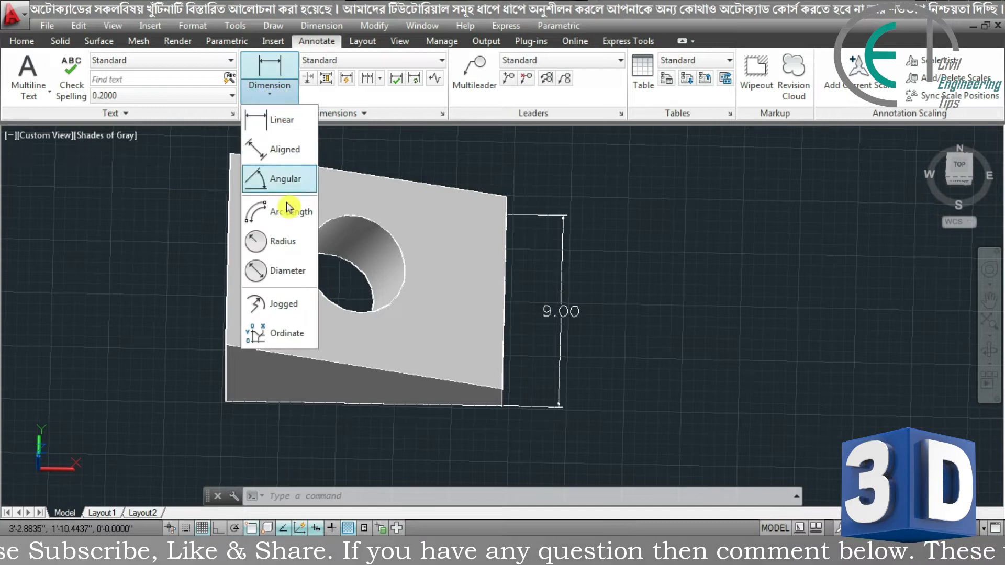
click(293, 243)
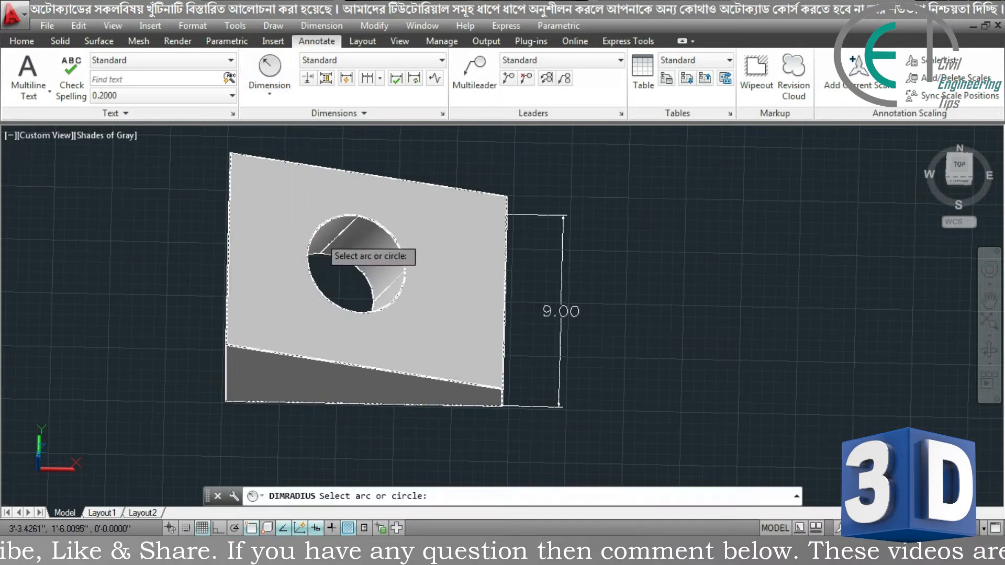
click(391, 237)
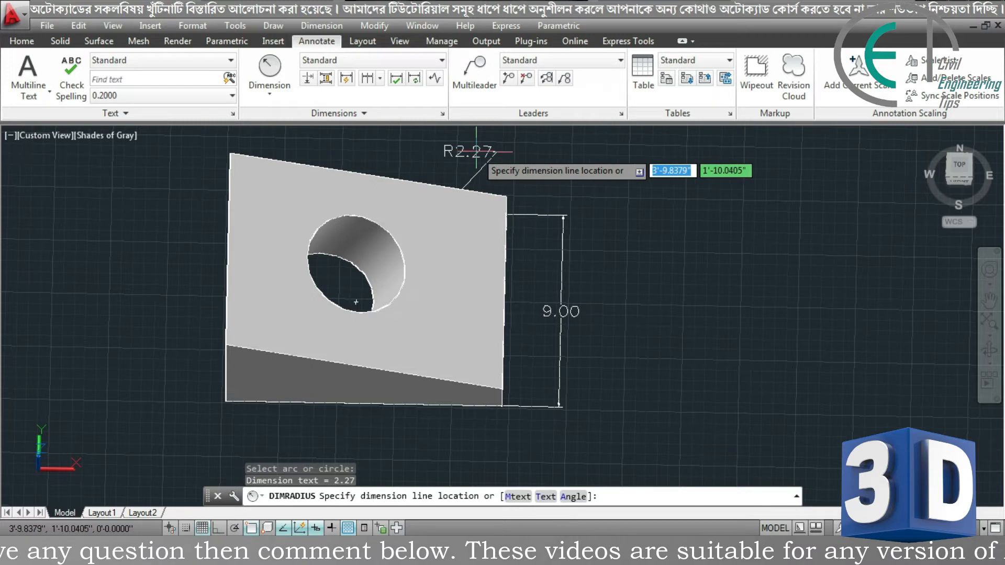
click(483, 152)
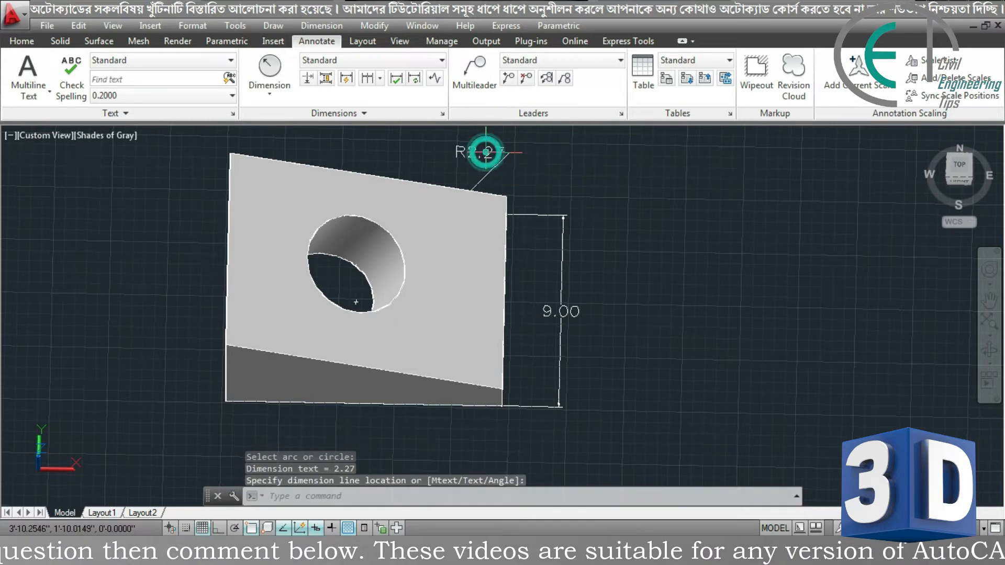
- Align the UCS to the wedge's short end face using the Face option and accept the orientation
shift+middle_drag(589, 186, 501, 159)
middle_drag(552, 224, 579, 271)
shift+middle_drag(667, 290, 628, 270)
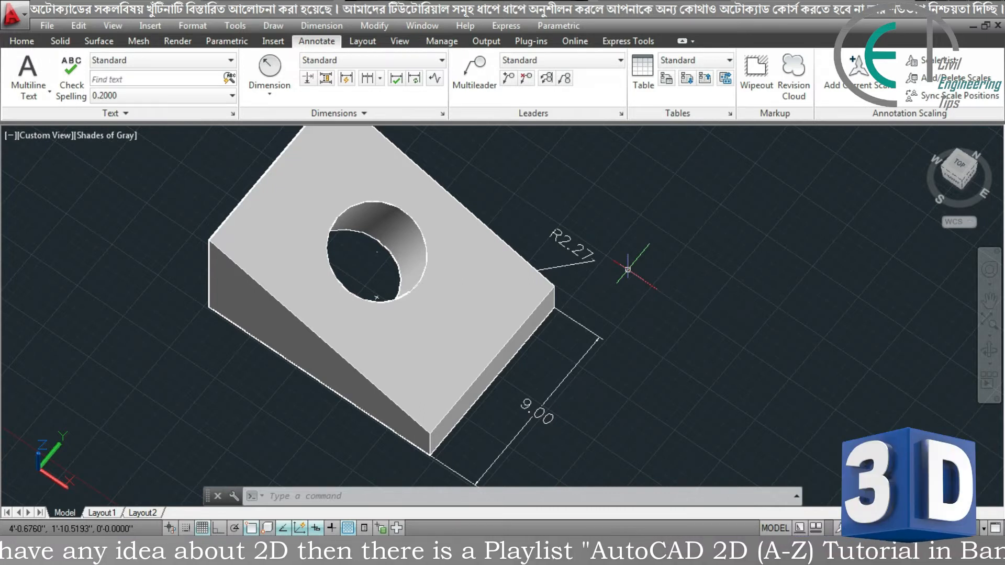
shift+middle_drag(630, 273, 600, 230)
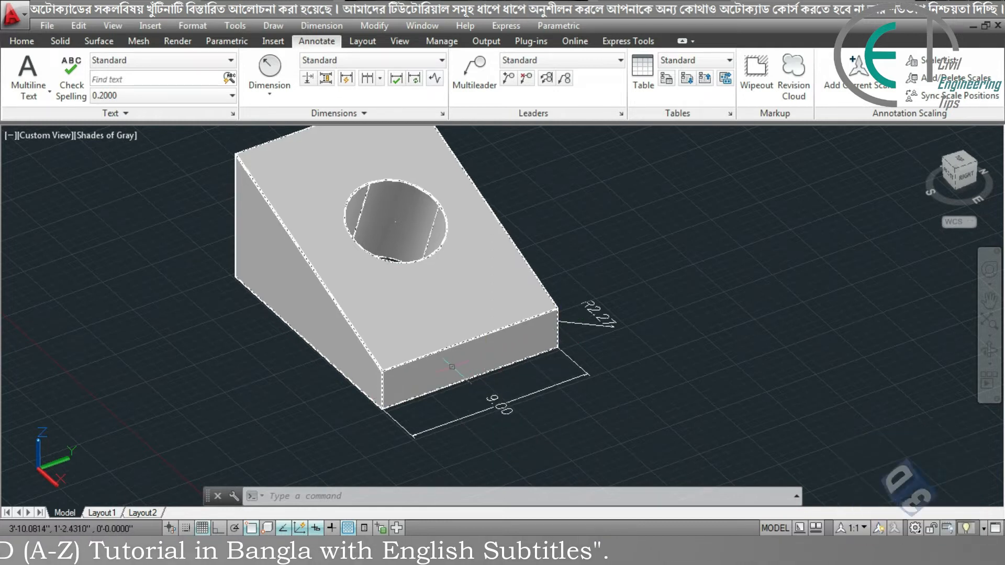
mouse_move(468, 360)
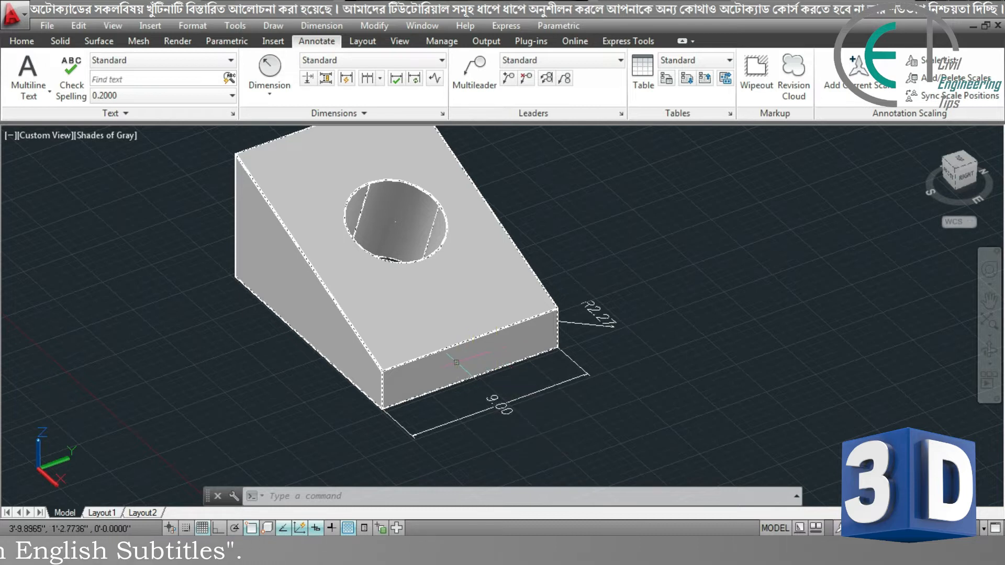
text(UCS)
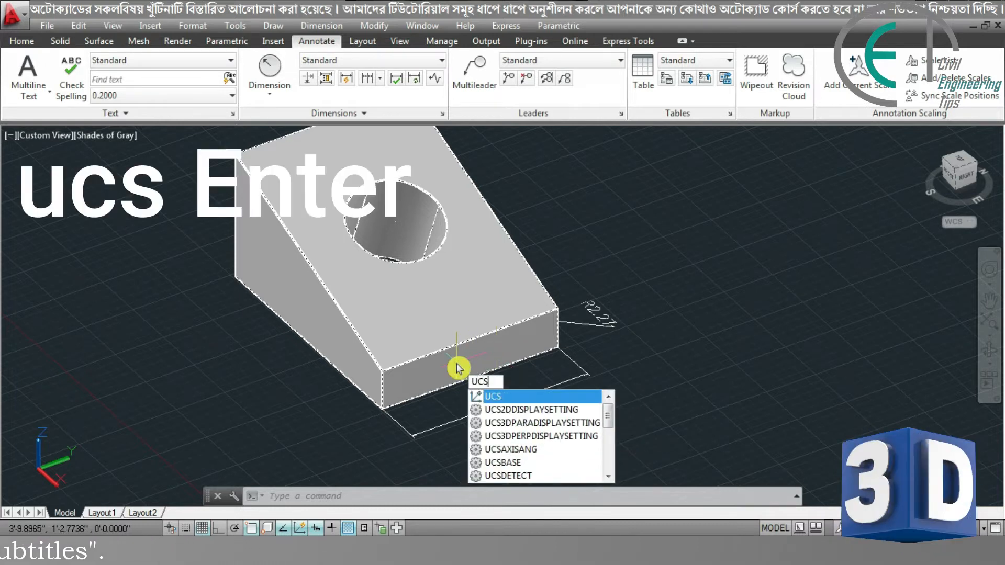
key(Return)
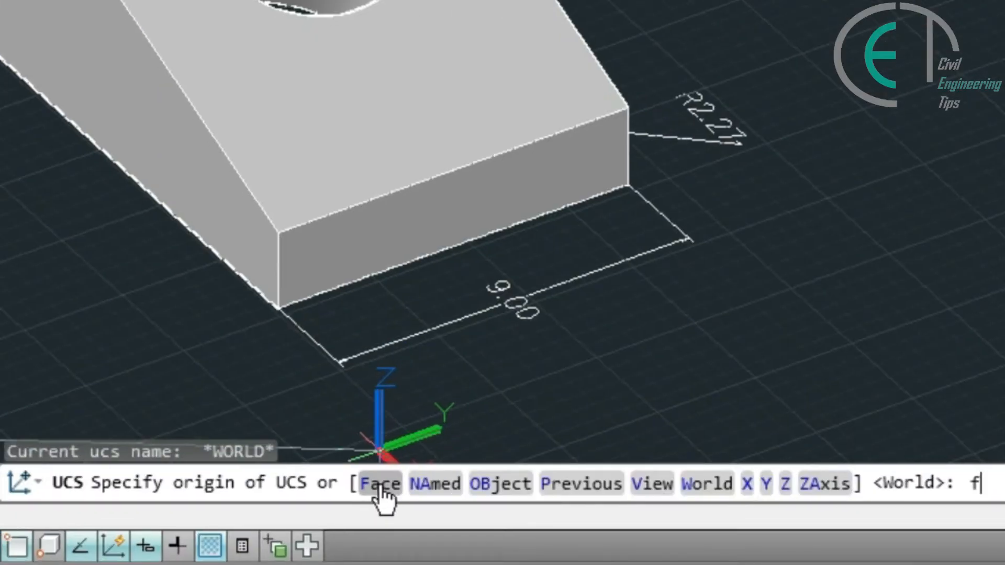
key(Return)
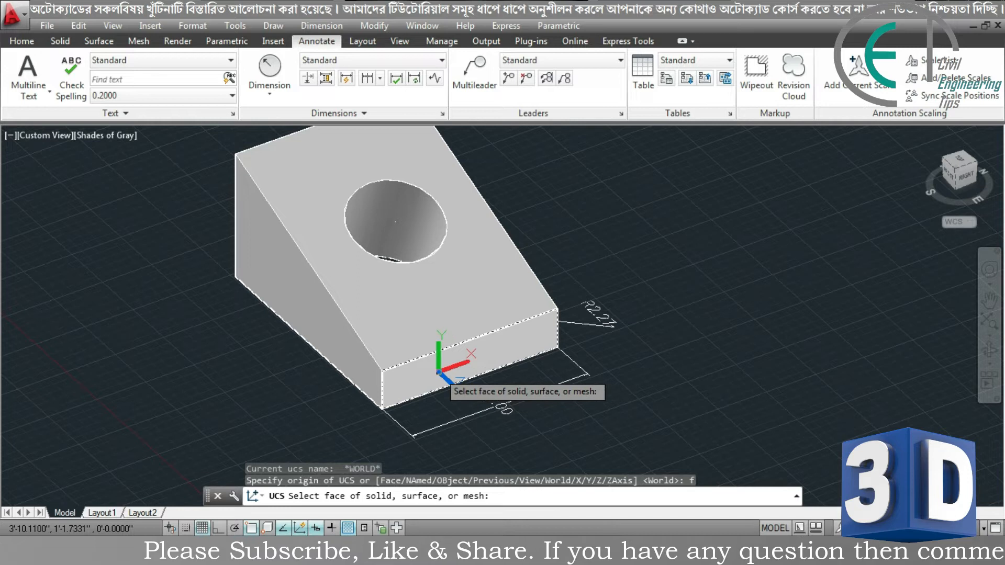
click(440, 373)
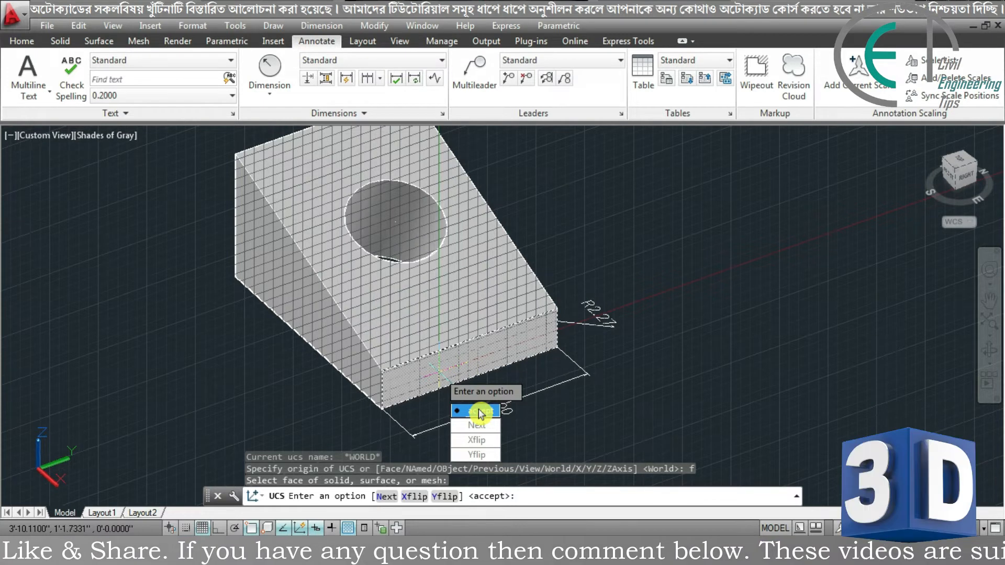
key(Return)
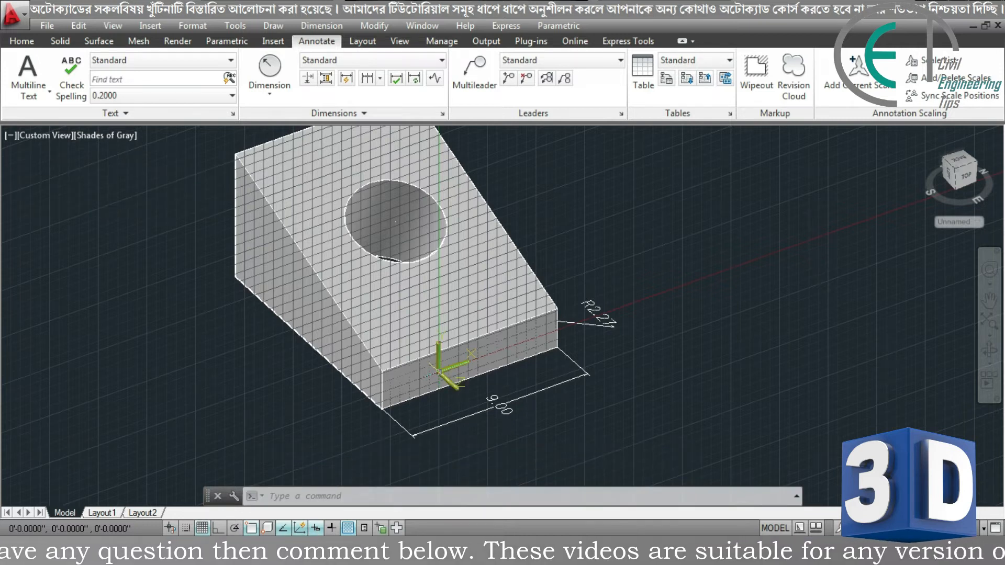
- Add a linear dimension across the top edge of the short end face, with the dimension line placed on that face
shift+middle_drag(439, 373, 444, 348)
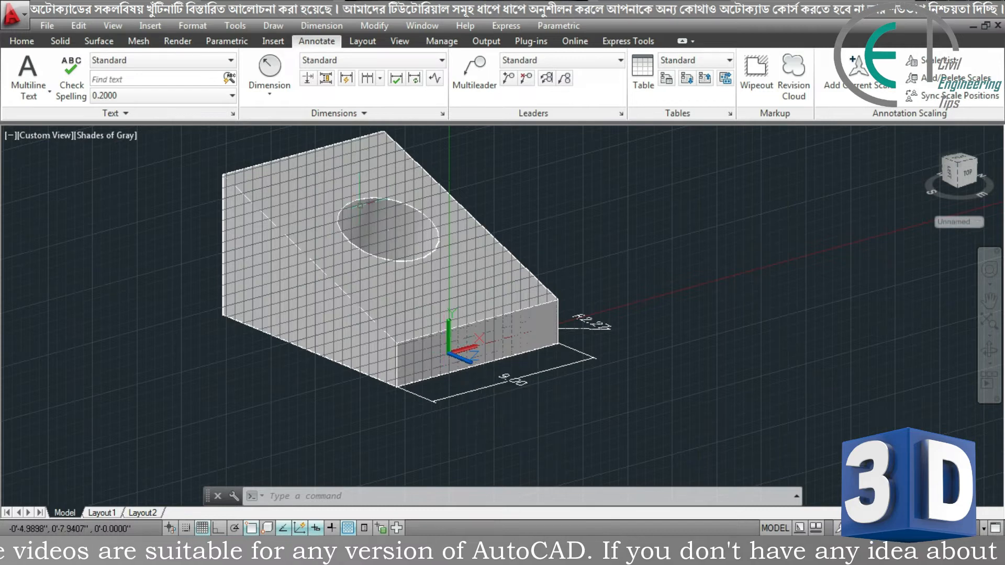
click(270, 90)
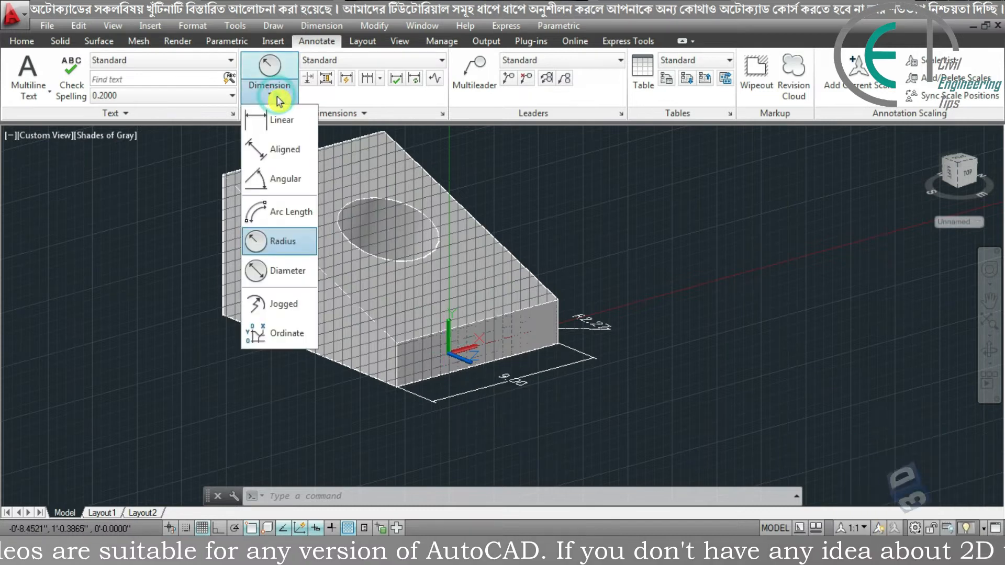
click(287, 124)
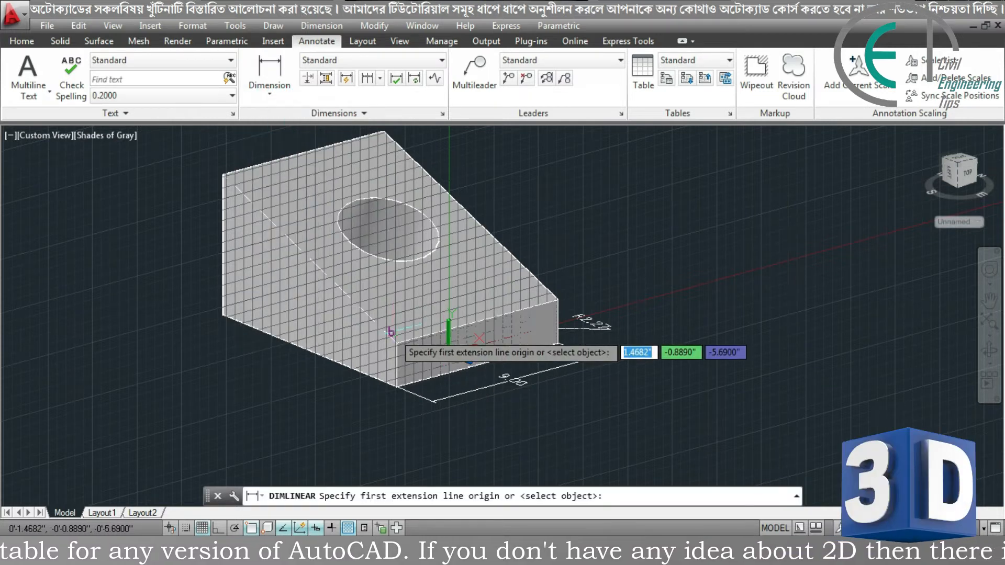
click(397, 343)
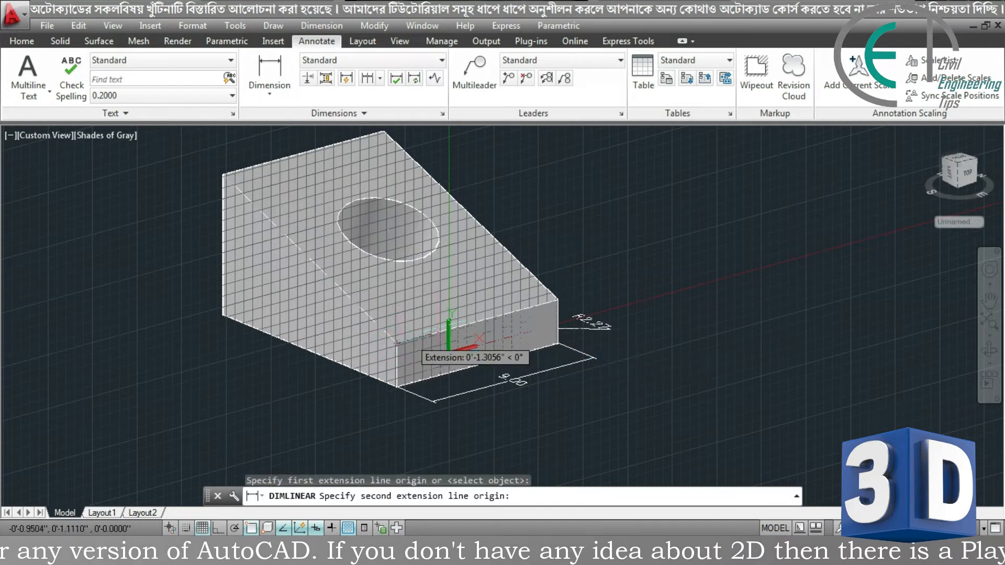
click(558, 300)
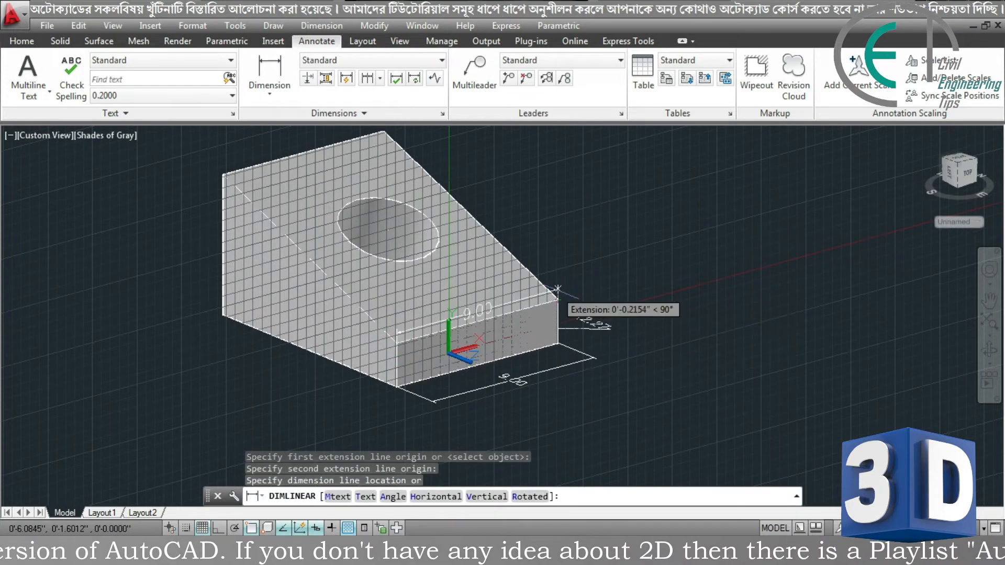
click(558, 330)
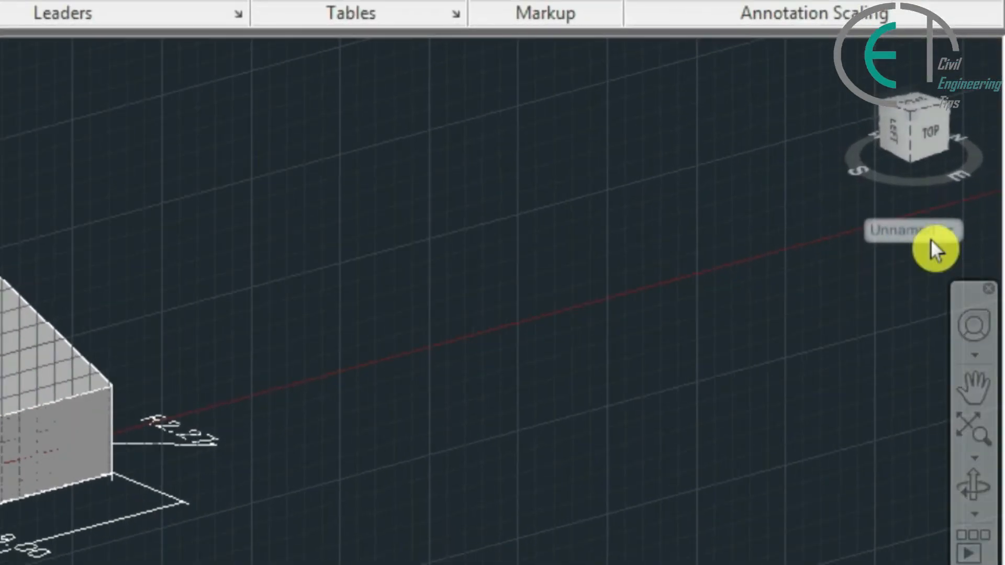
- Restore the WCS and add a linear dimension along the bottom edge of the wedge's long side face
click(931, 238)
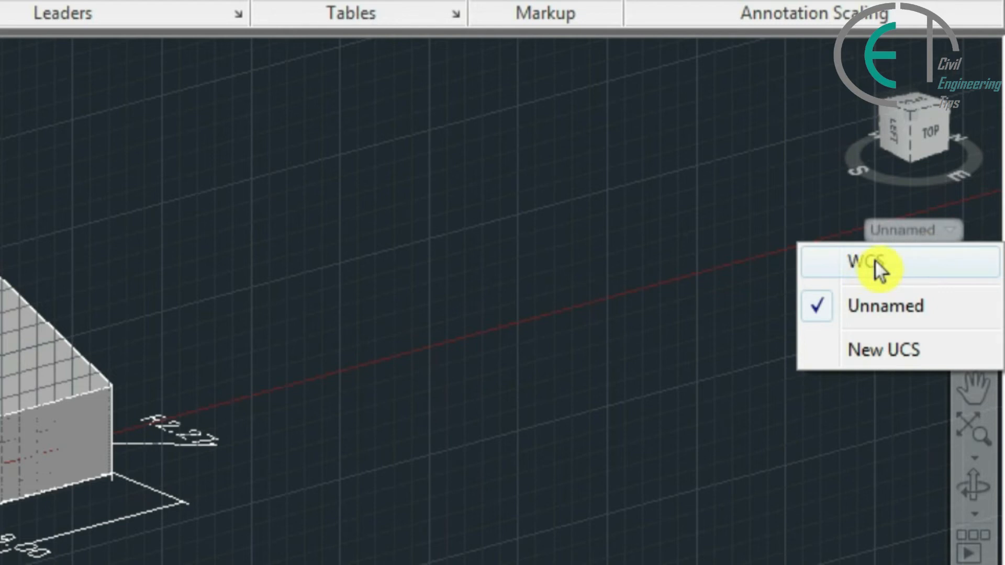
click(878, 264)
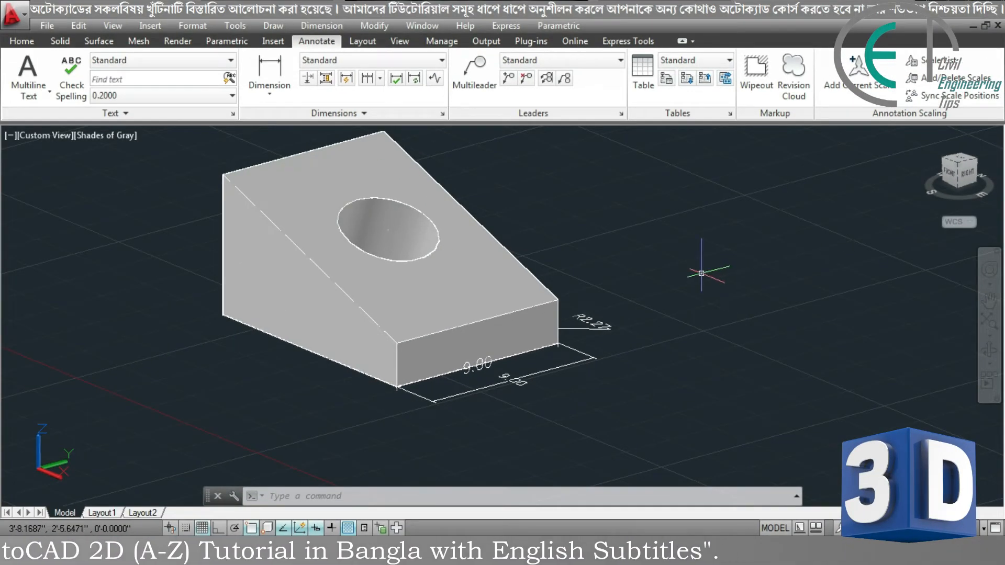
click(254, 94)
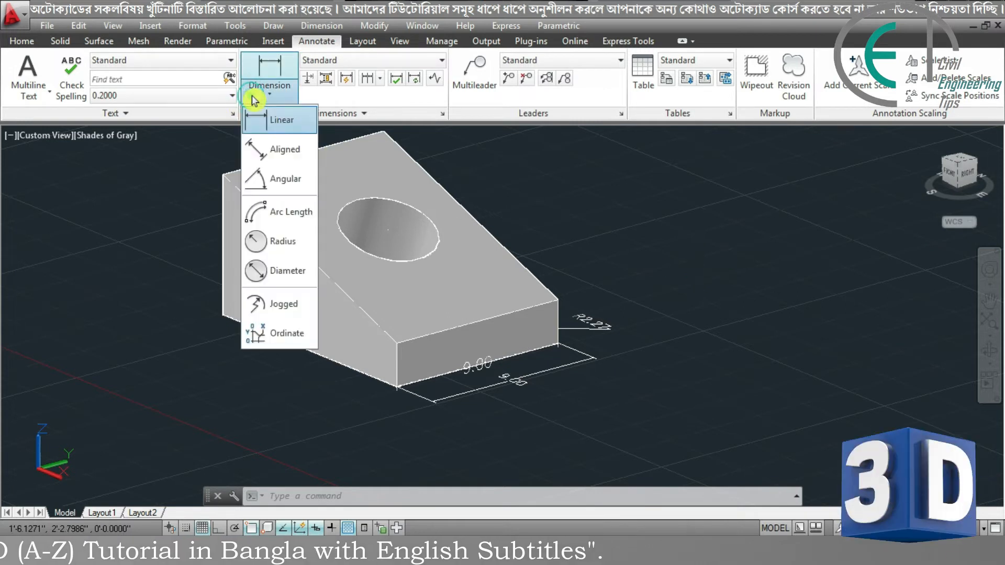
click(279, 122)
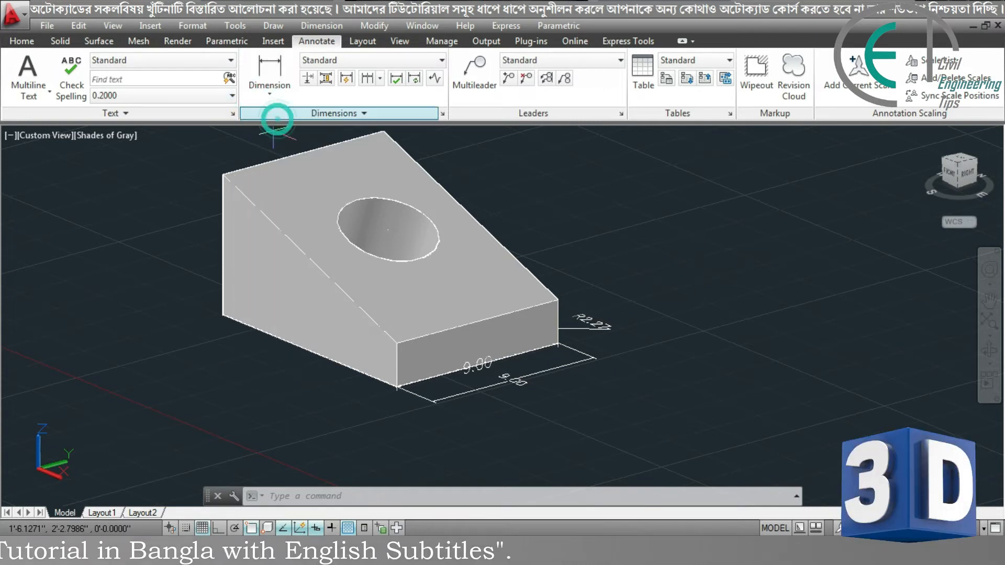
click(223, 314)
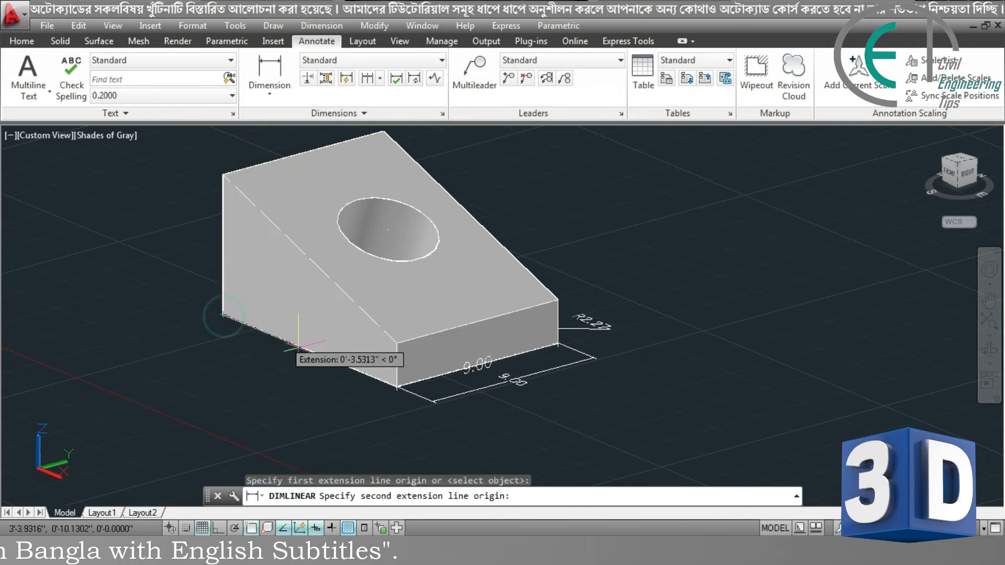
click(397, 387)
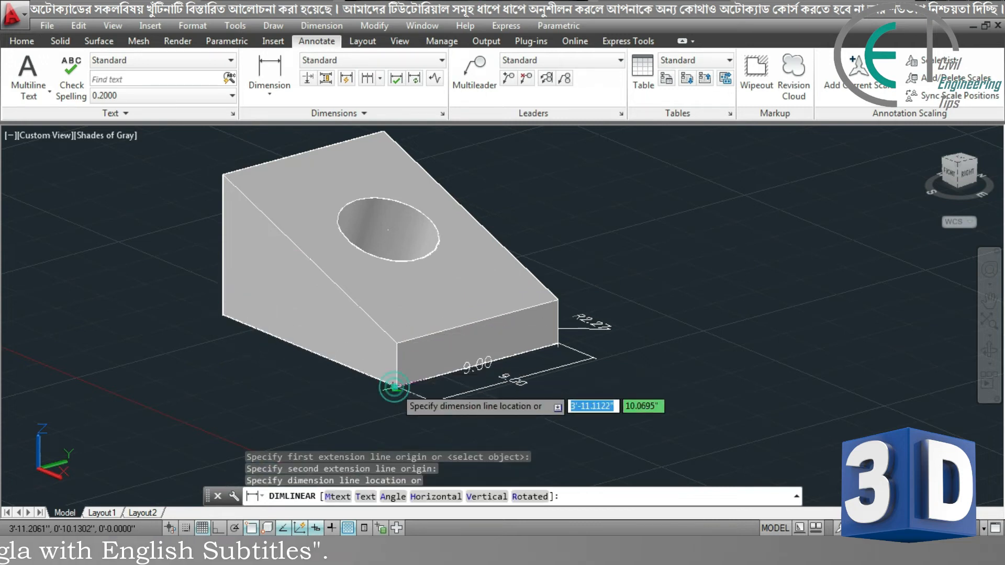
click(359, 406)
- Define a three-point UCS on the wedge's long side face, with its origin at the tall end's bottom corner and X along the bottom edge
mouse_move(360, 406)
shift+middle_down()
mouse_move(380, 444)
mouse_move(532, 422)
mouse_move(581, 398)
shift+middle_up()
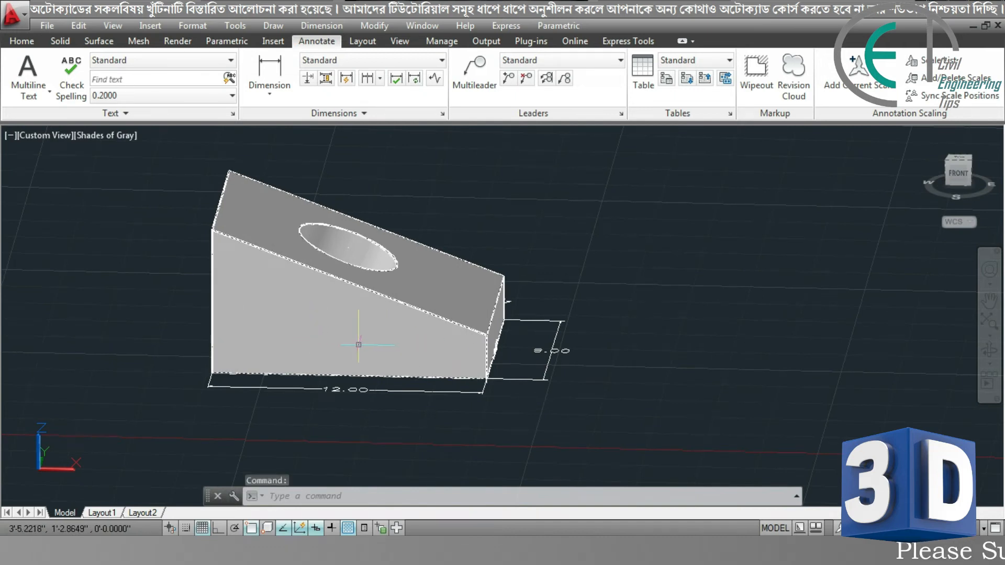
mouse_move(358, 345)
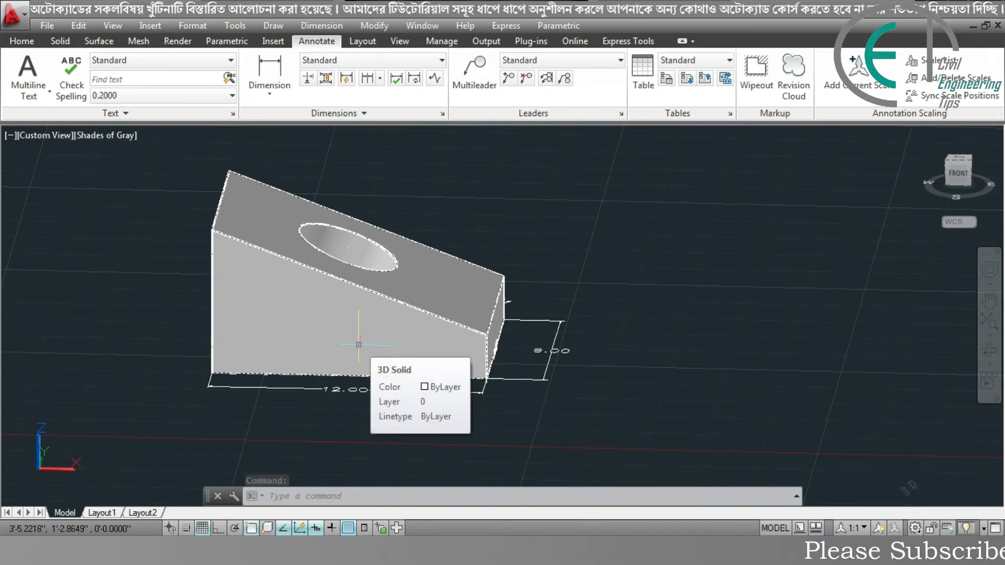
text(ucs)
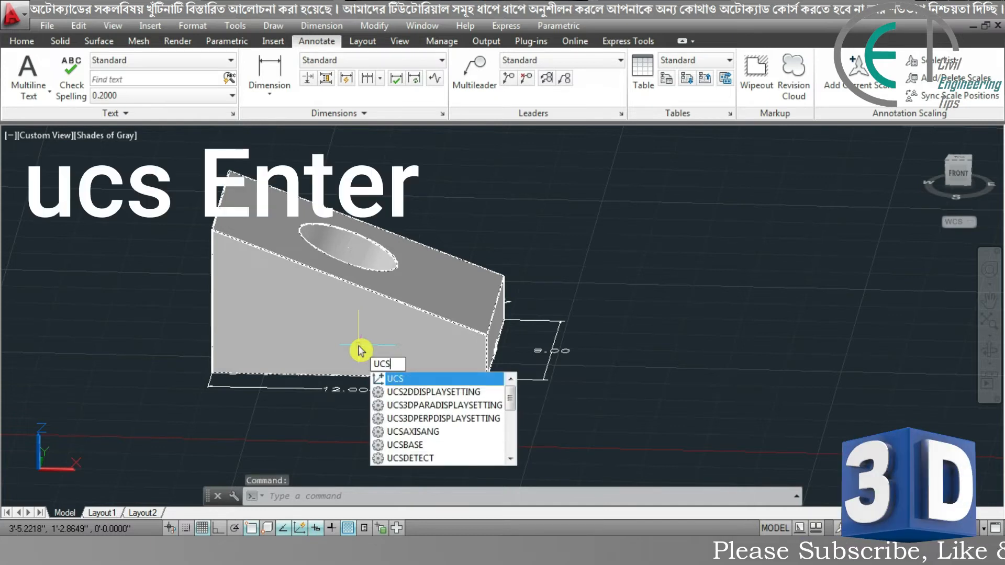
key(Return)
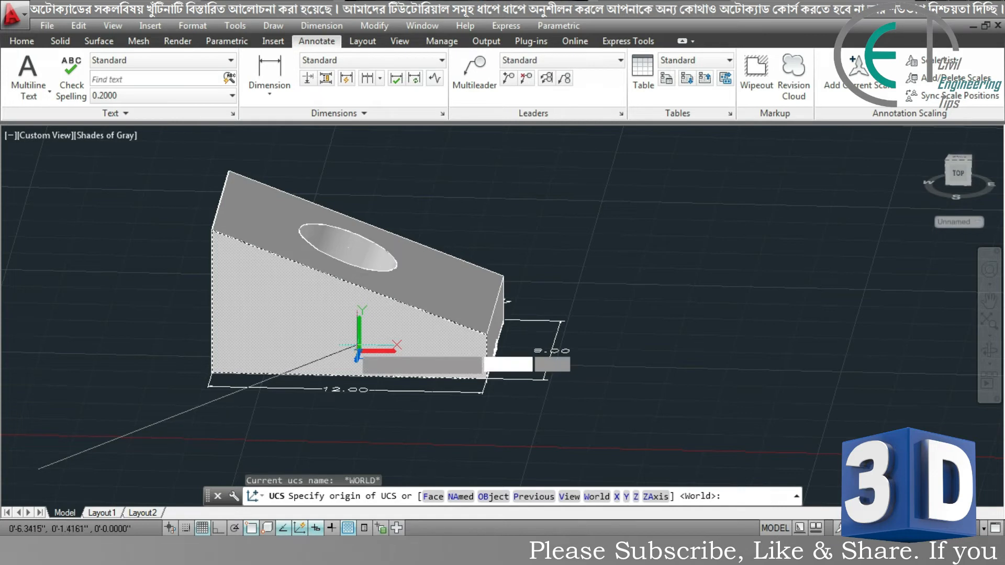
click(211, 373)
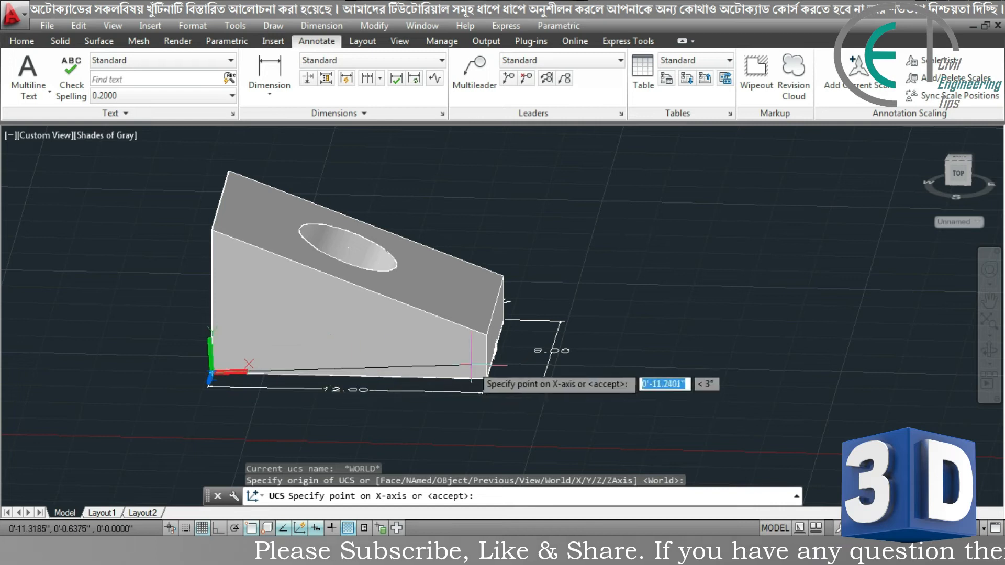
click(487, 378)
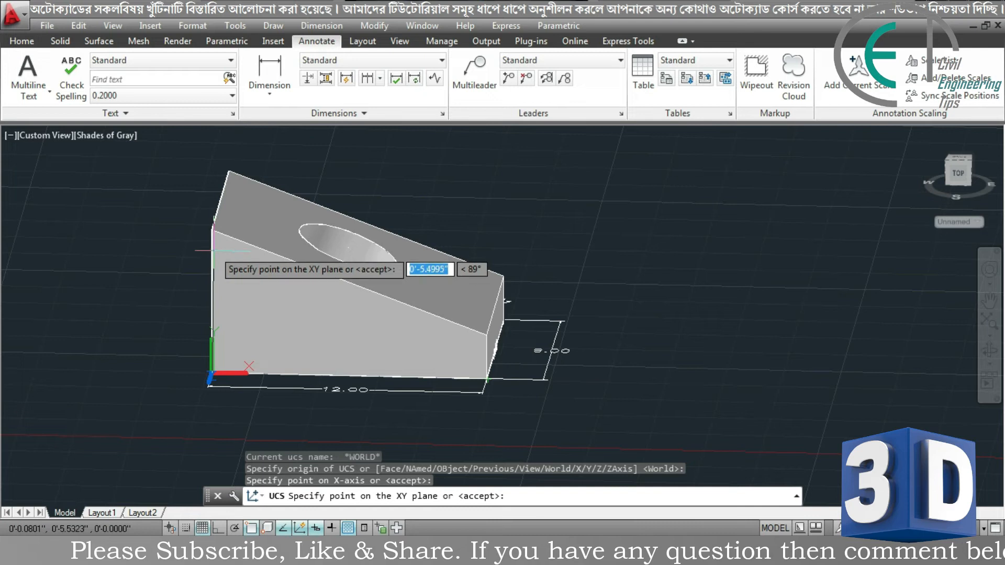
click(212, 233)
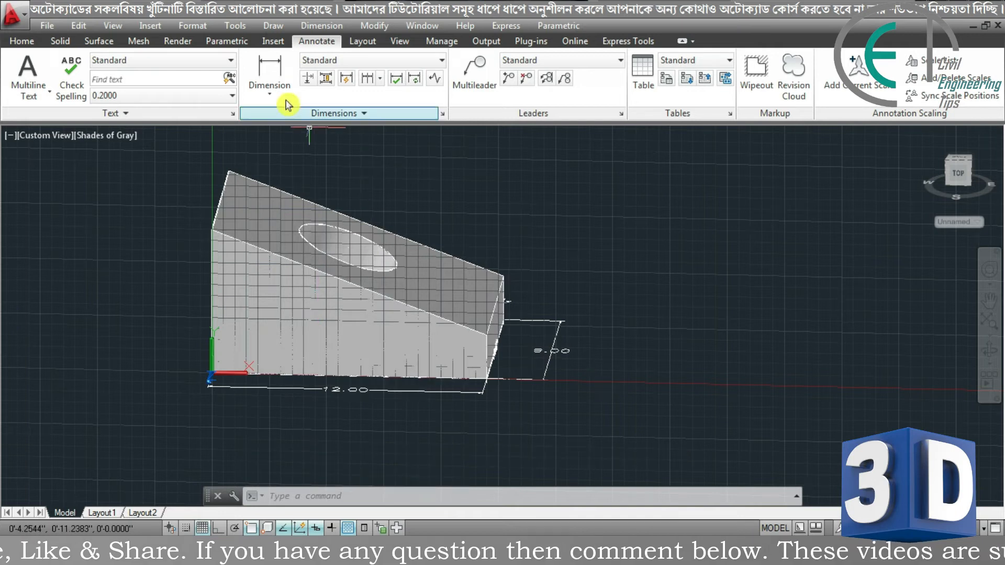
- Add a linear dimension for the long side face's bottom edge, with the dimension line lying on that face, and restore the WCS
click(269, 90)
click(284, 125)
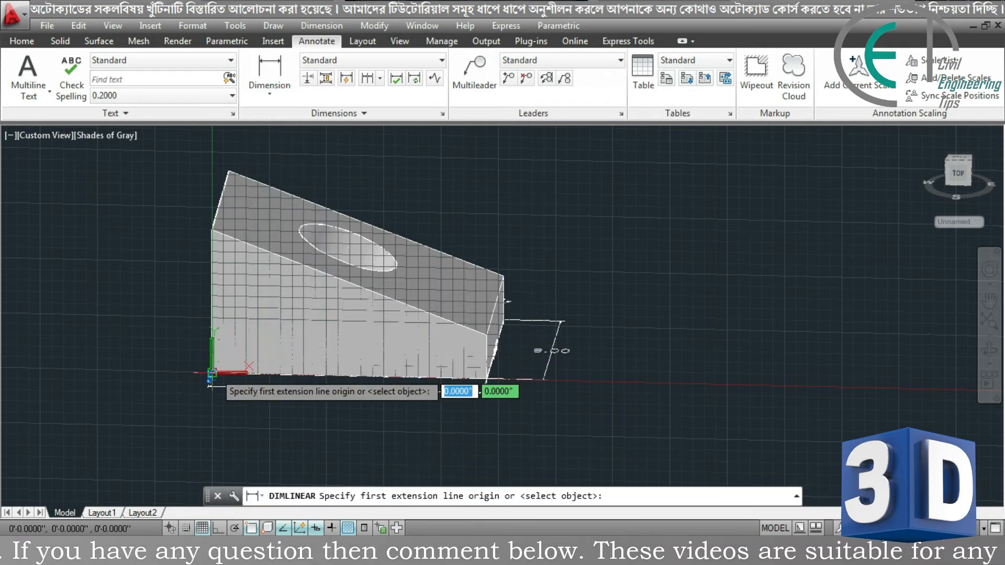
click(210, 372)
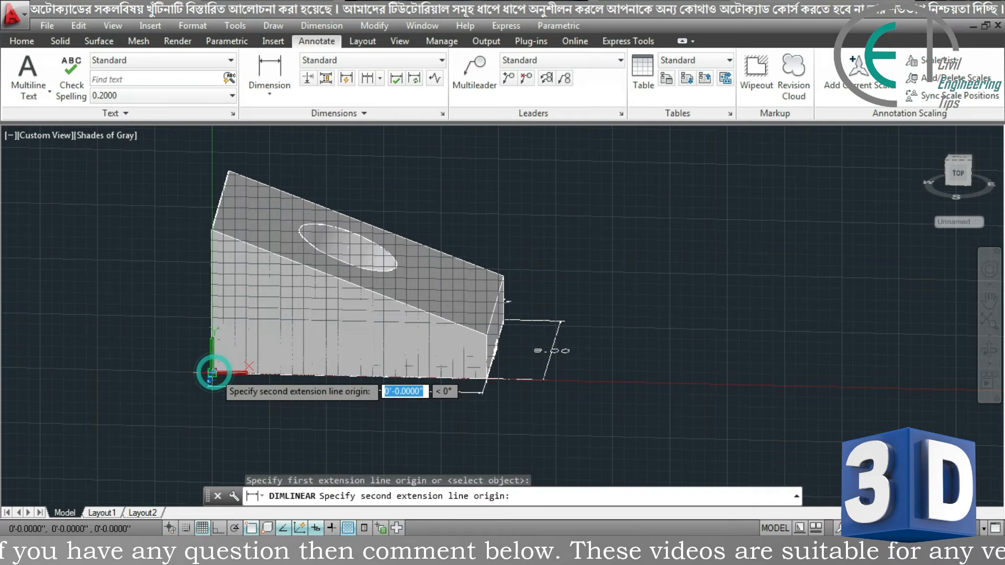
click(488, 376)
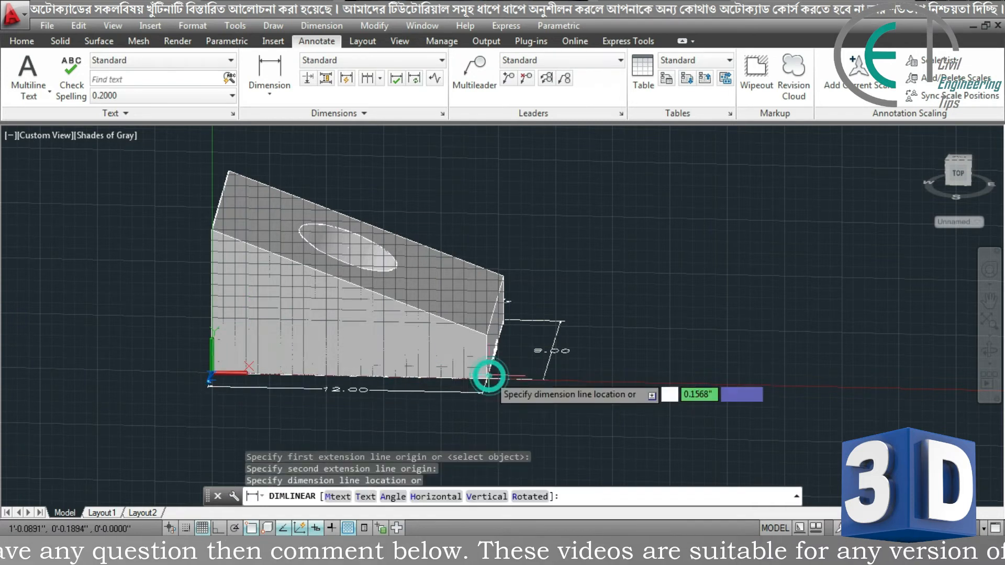
click(466, 343)
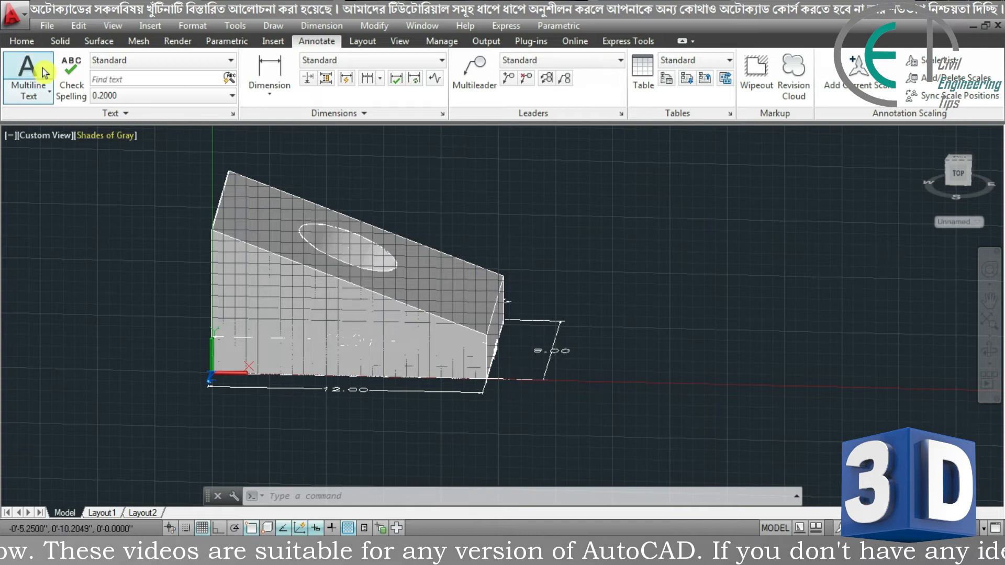
click(23, 40)
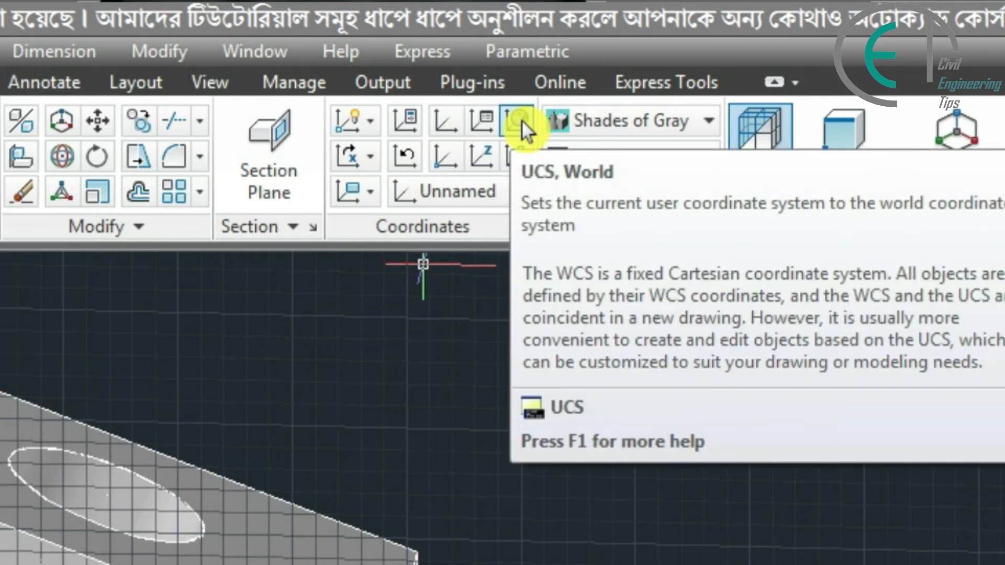
click(519, 121)
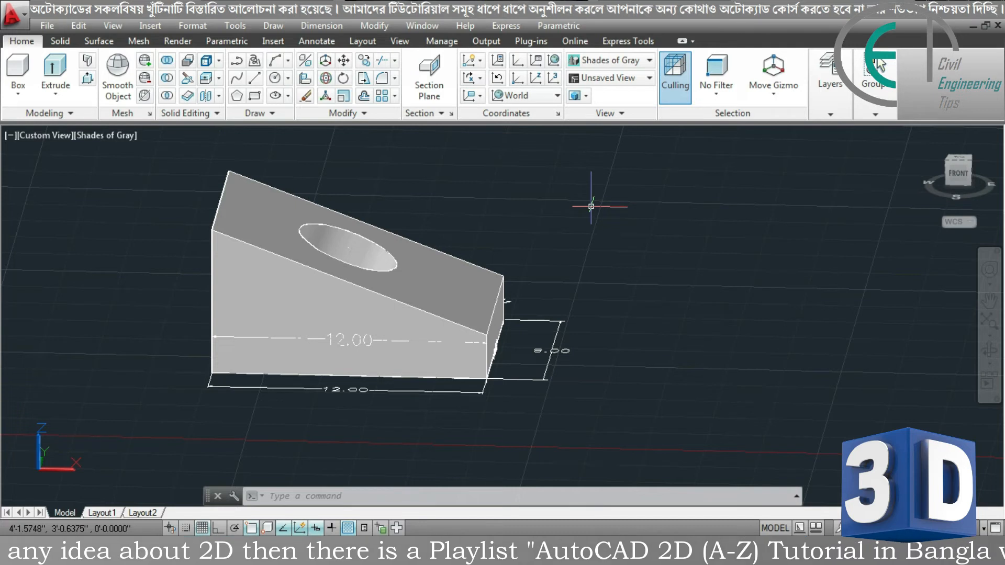
- Align the UCS to the wedge's sloped face using the Face option and accept the orientation
shift+middle_drag(592, 209, 527, 247)
middle_drag(441, 257, 488, 282)
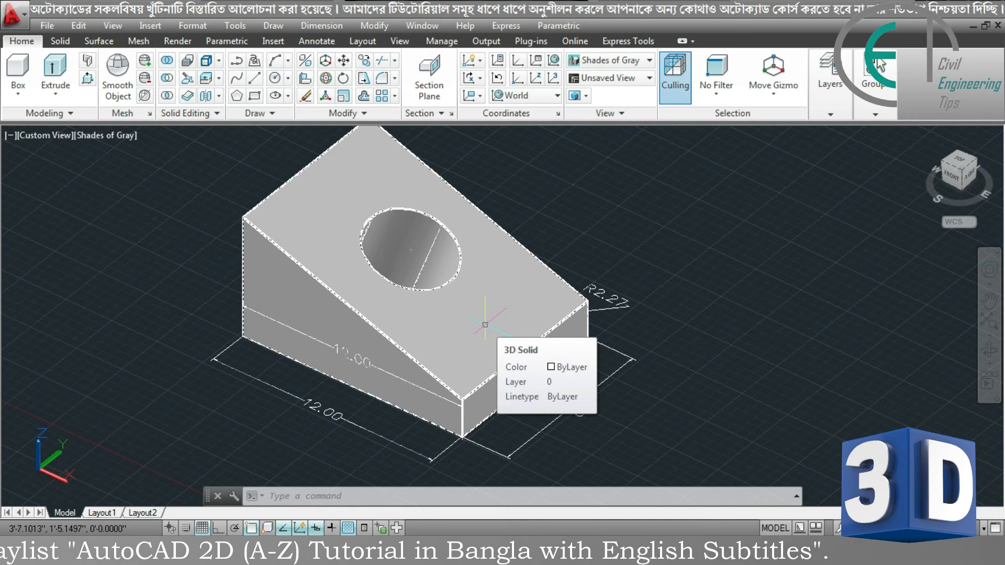
text(ucs)
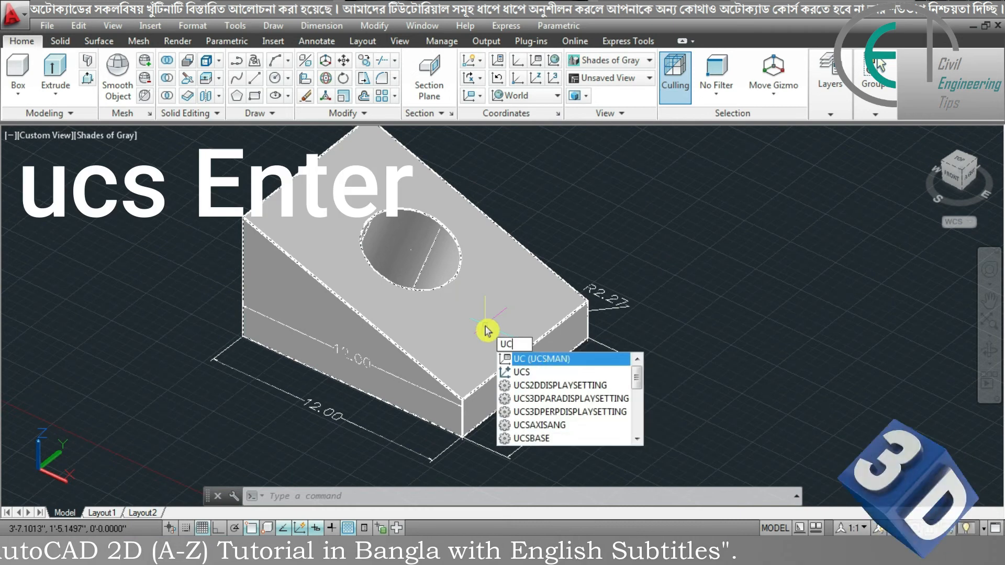
key(Return)
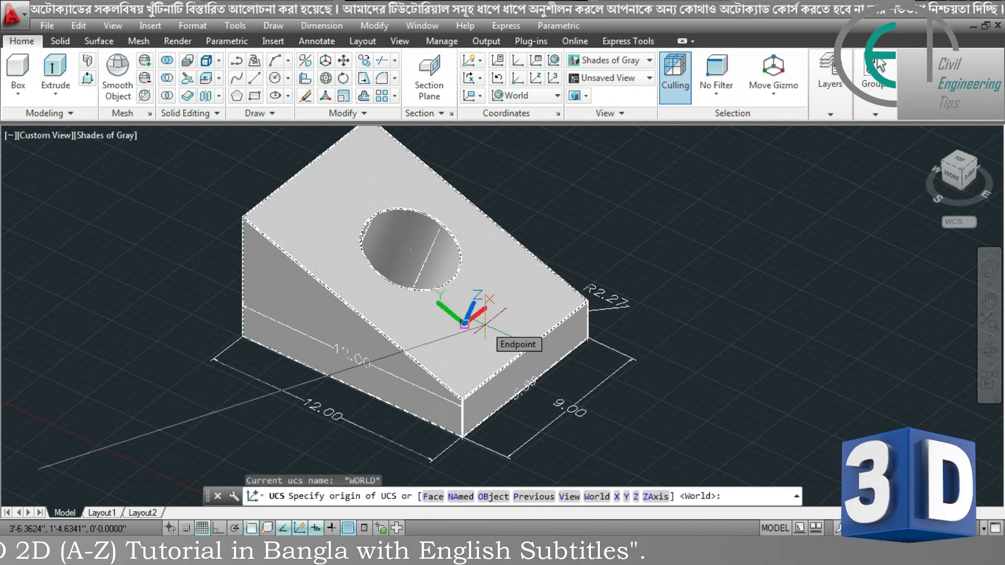
text(f)
key(Return)
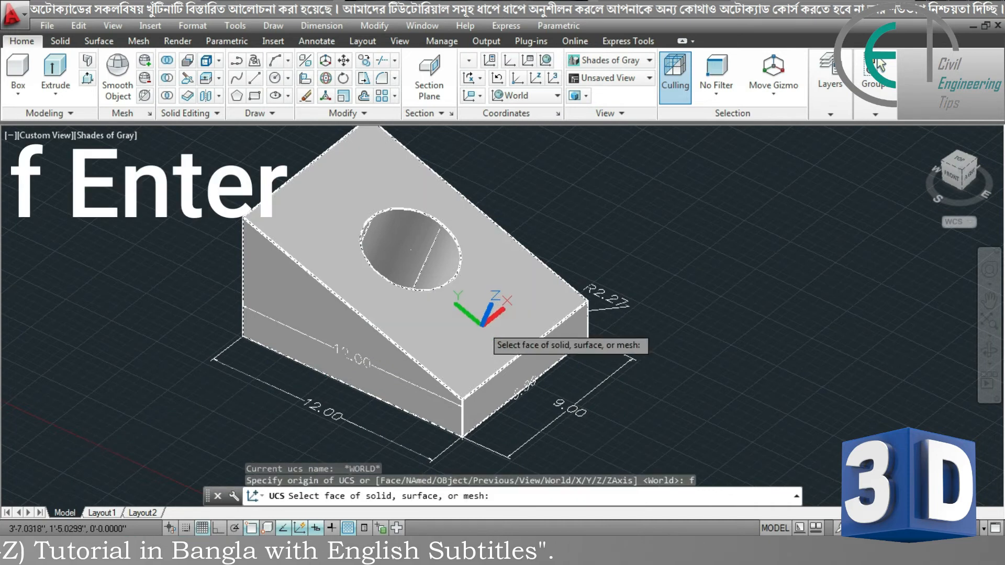
click(466, 340)
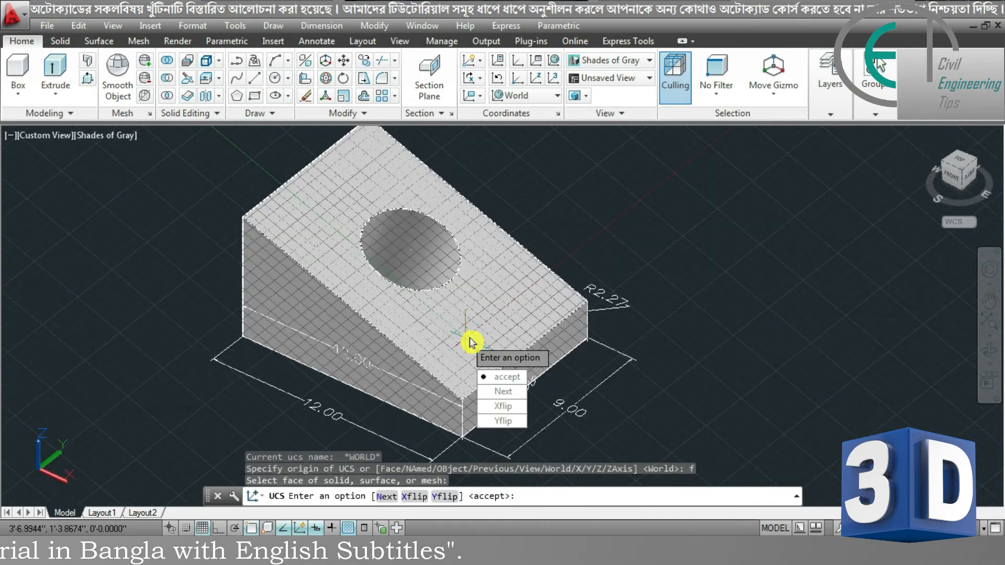
key(Return)
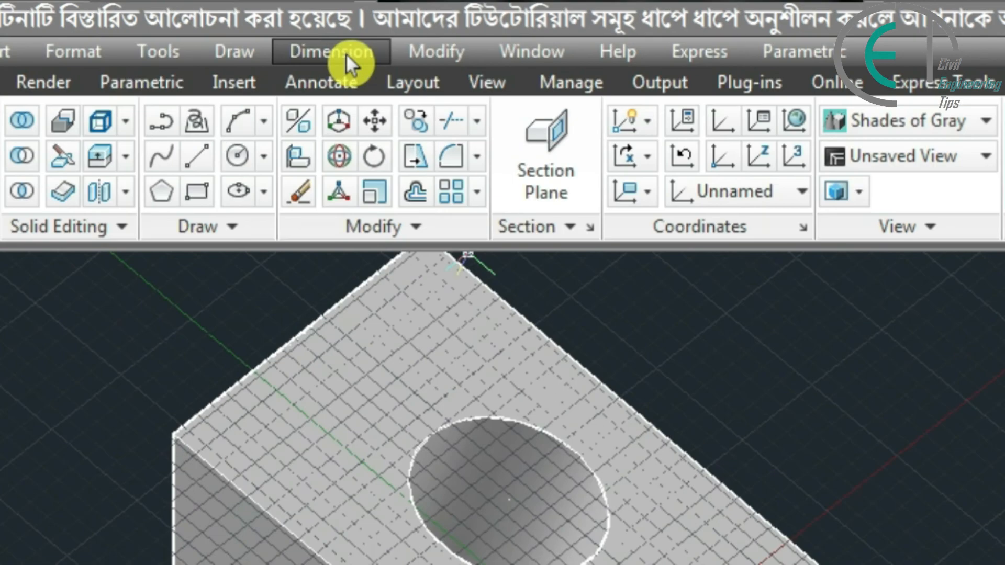
- Add a linear dimension for the sloped face's lower edge, placed on that face between the edge and the hole, and restore the WCS
click(347, 54)
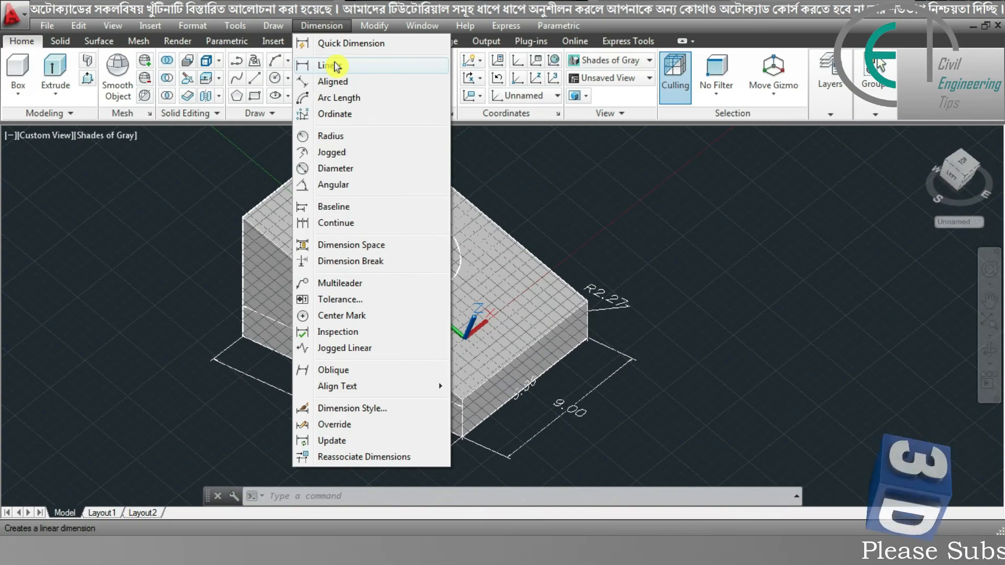
click(336, 65)
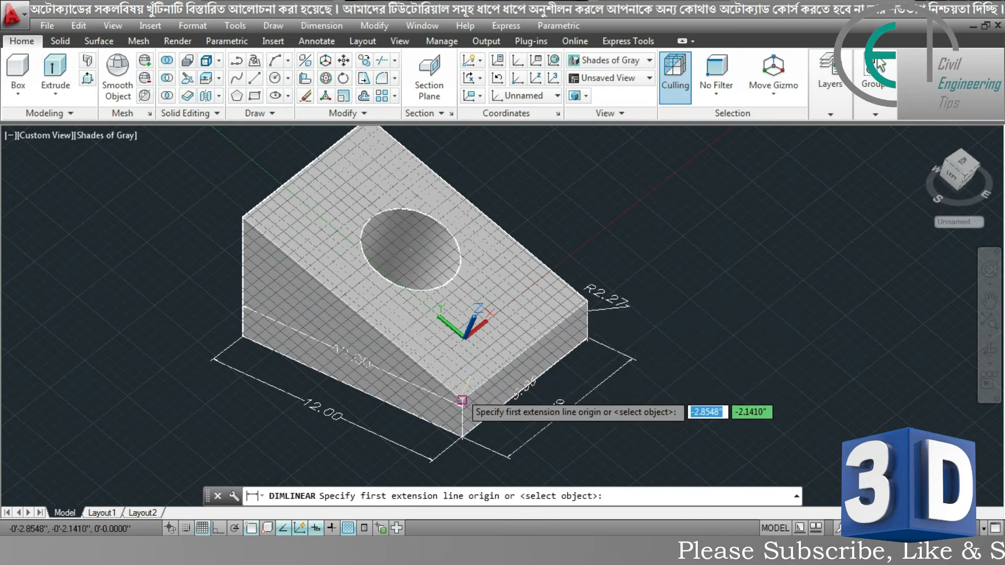
click(462, 400)
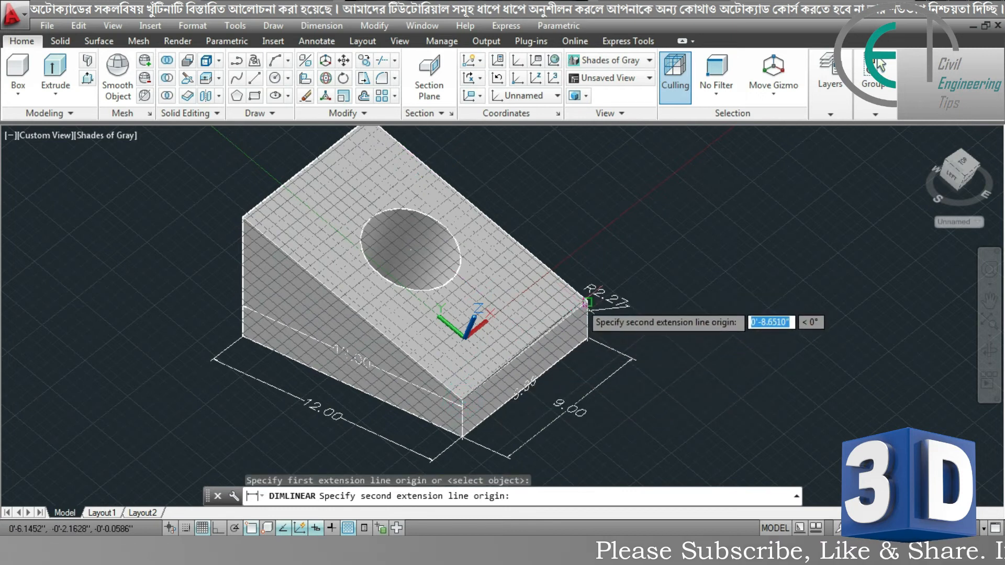
click(588, 303)
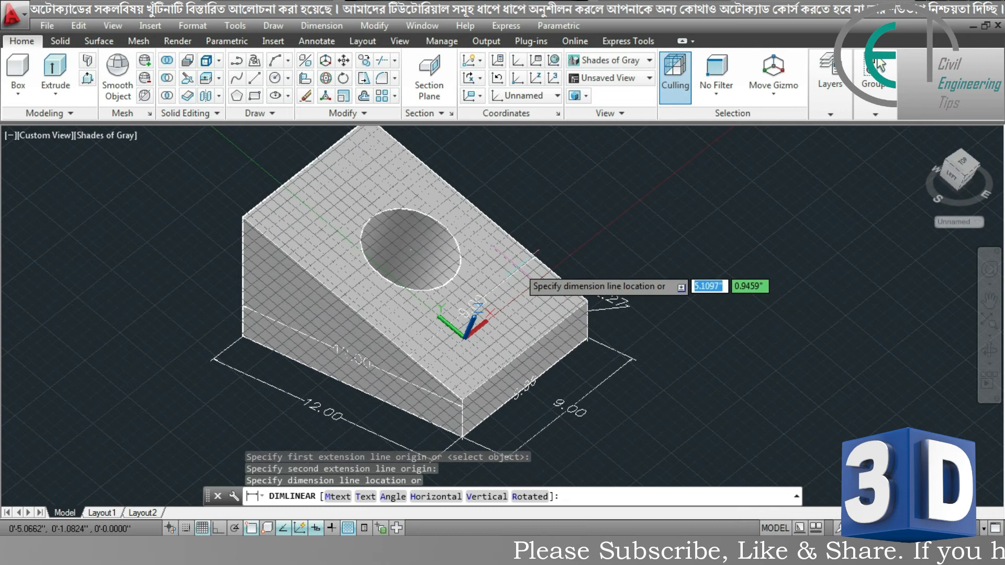
click(505, 260)
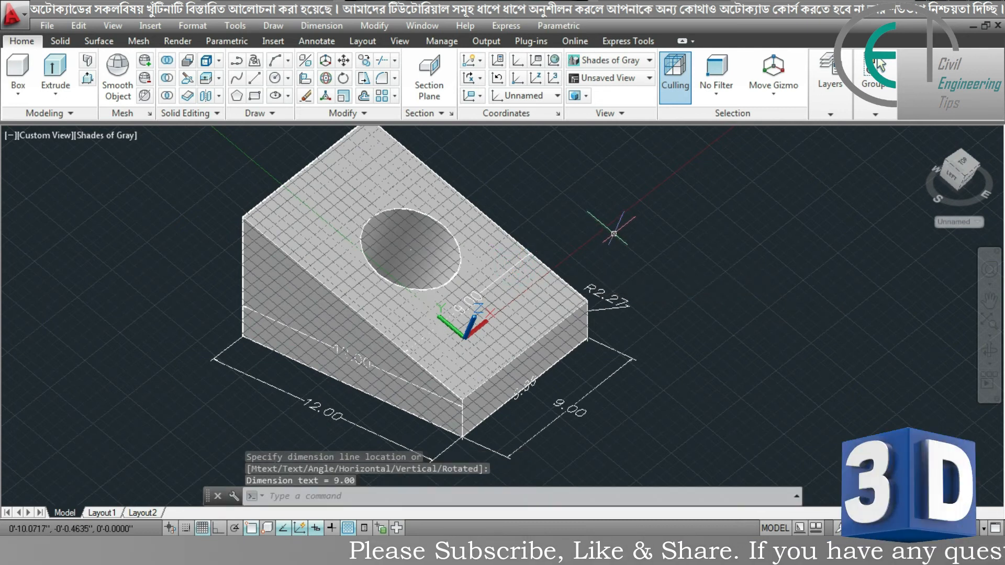
click(558, 63)
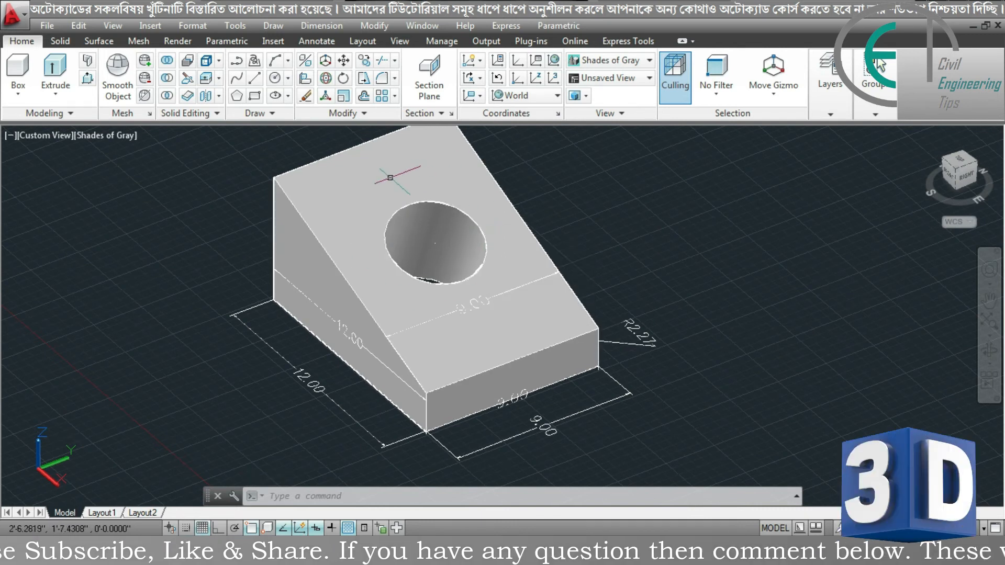
- Use the UCS Face option to set the work plane on the sloped face near the hole, accepting the orientation
text(ucs)
key(Return)
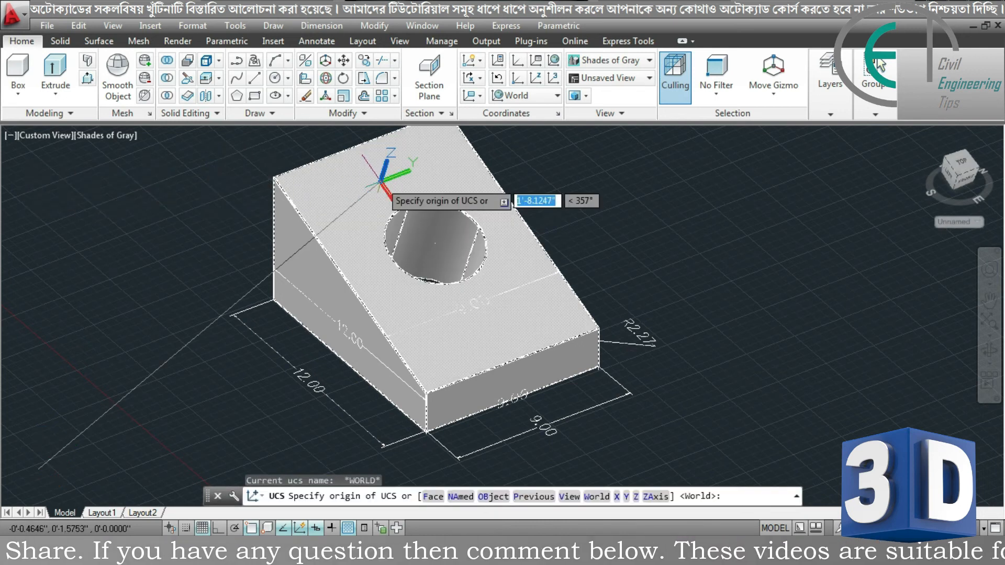
text(f)
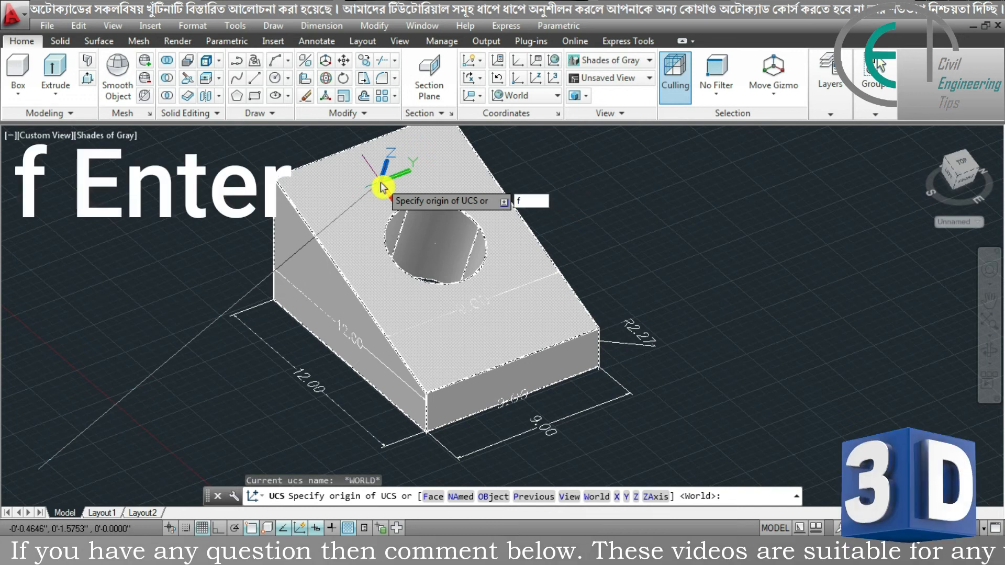
key(Return)
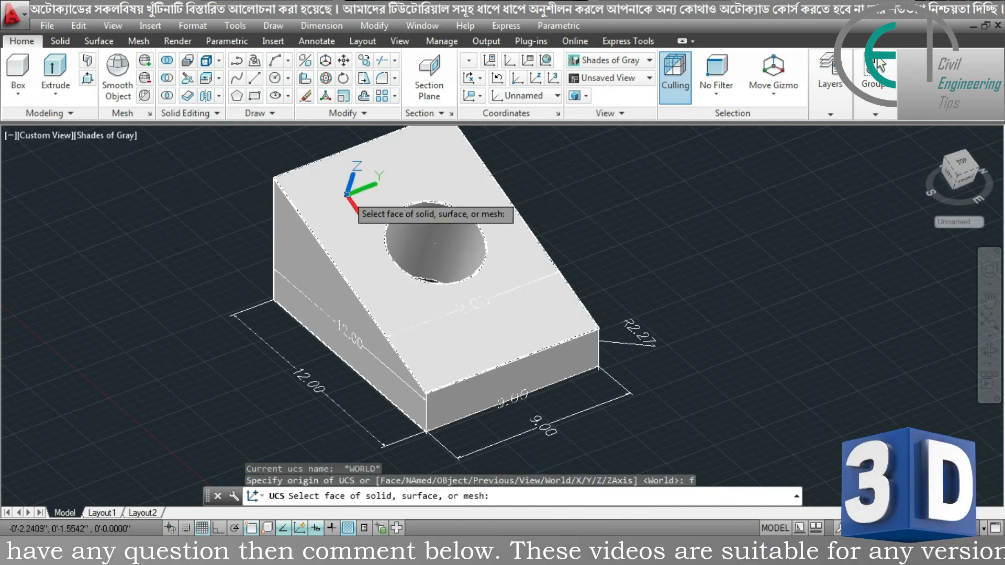
click(348, 197)
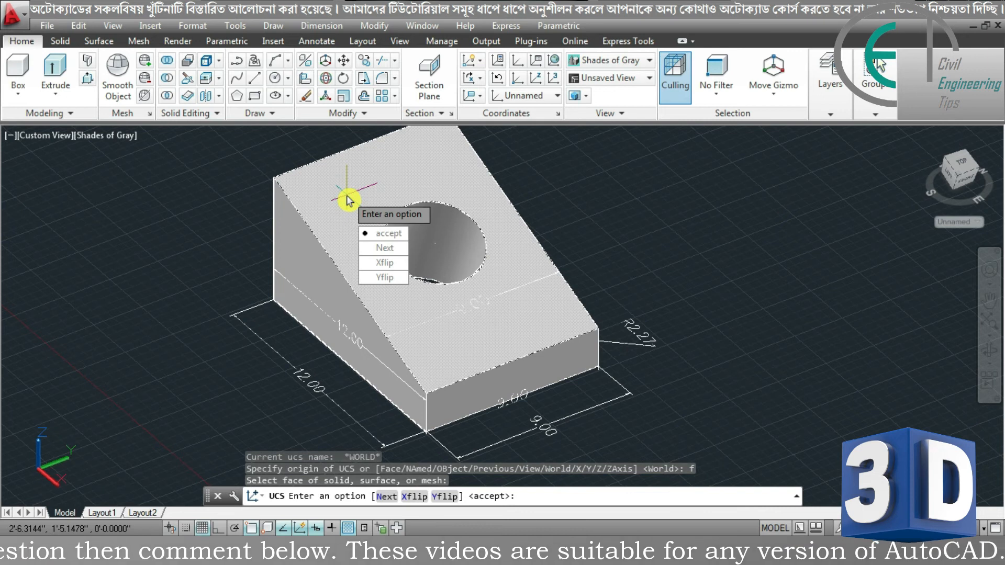
click(385, 233)
key(Escape)
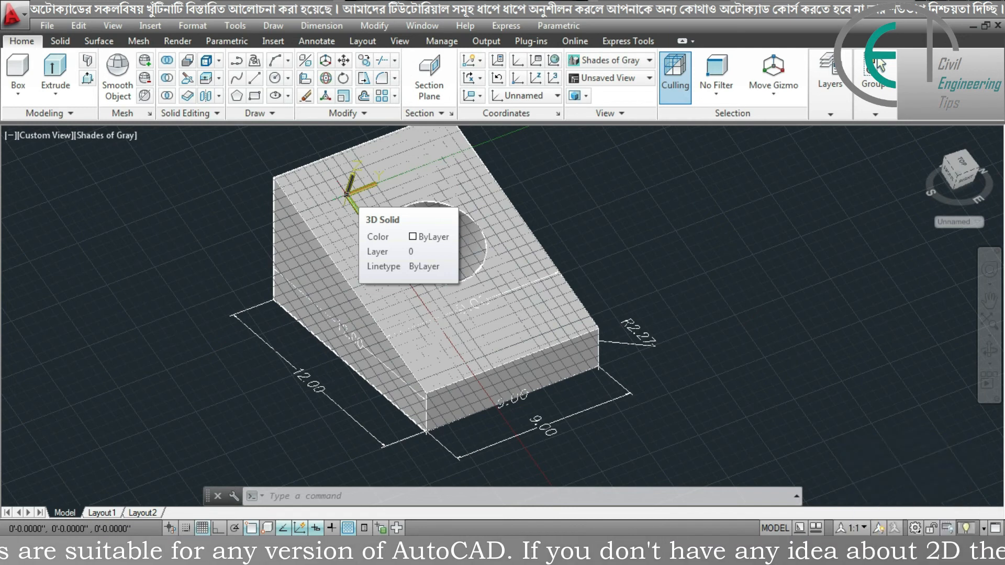
- Add a radius dimension to the hole, with its text on the sloped face toward the wedge's tall end
text(dra)
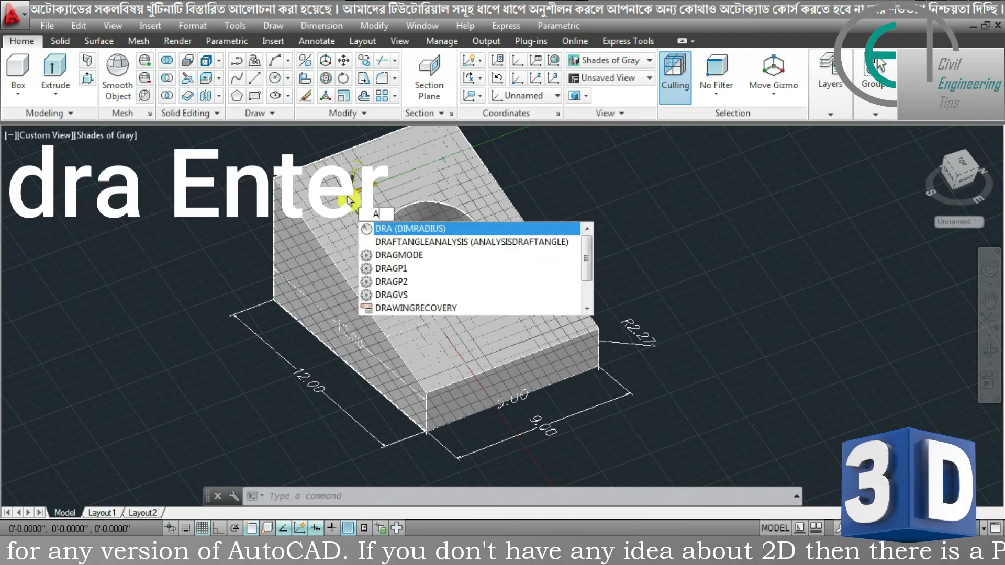
key(Return)
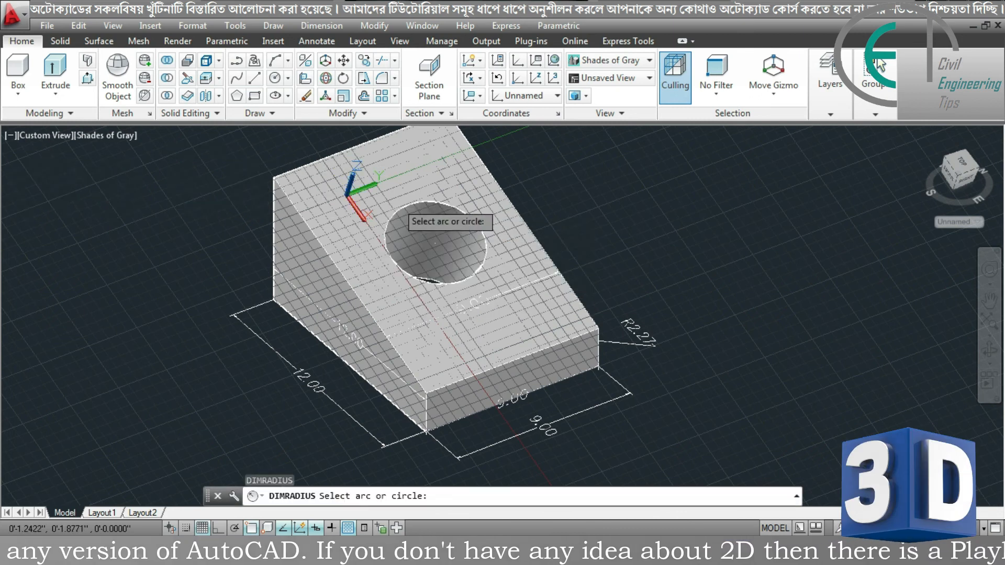
click(430, 201)
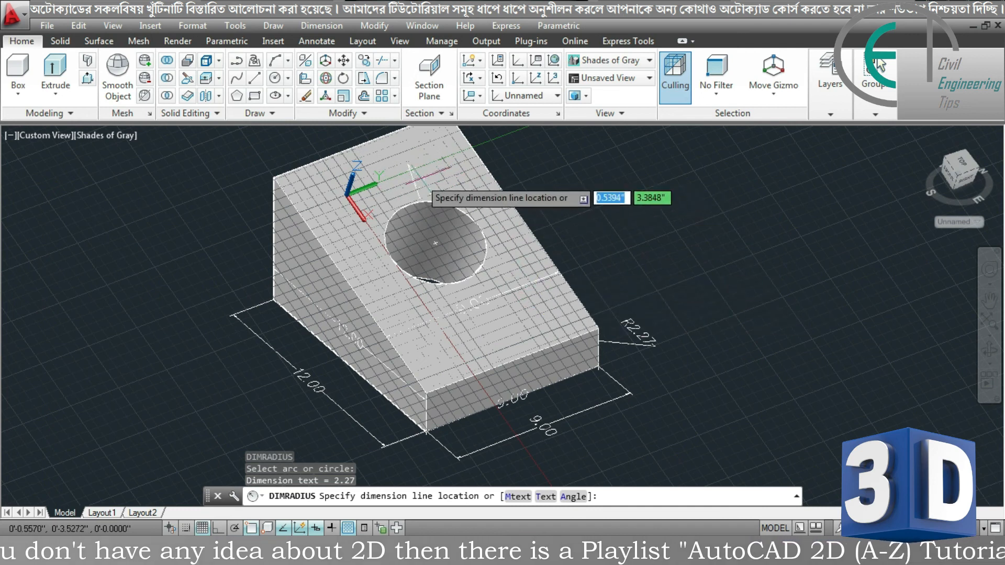
key(Escape)
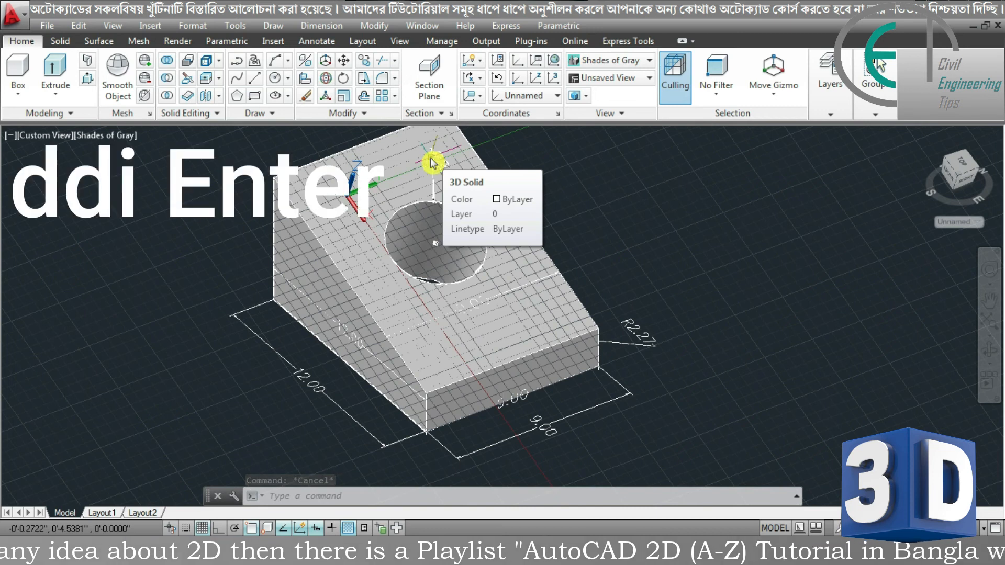
- Add a diameter dimension to the hole, with its text on the sloped face toward the long side edge, and restore the WCS
text(DDI)
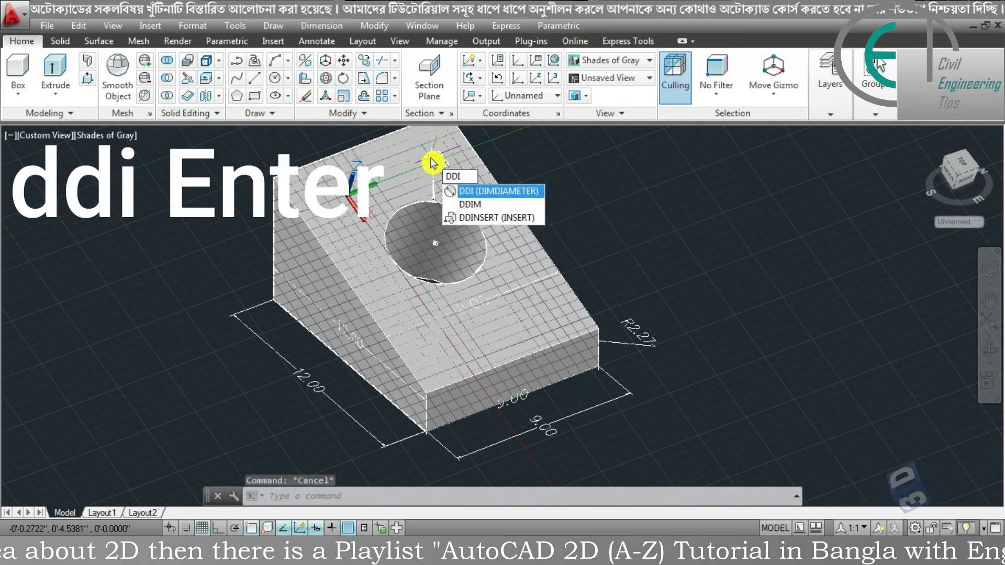
key(Return)
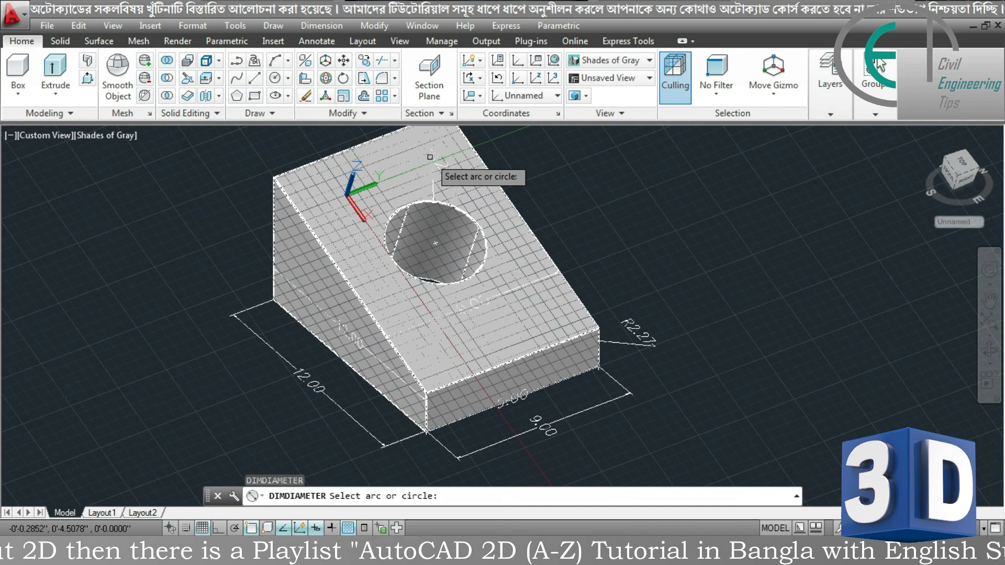
click(416, 203)
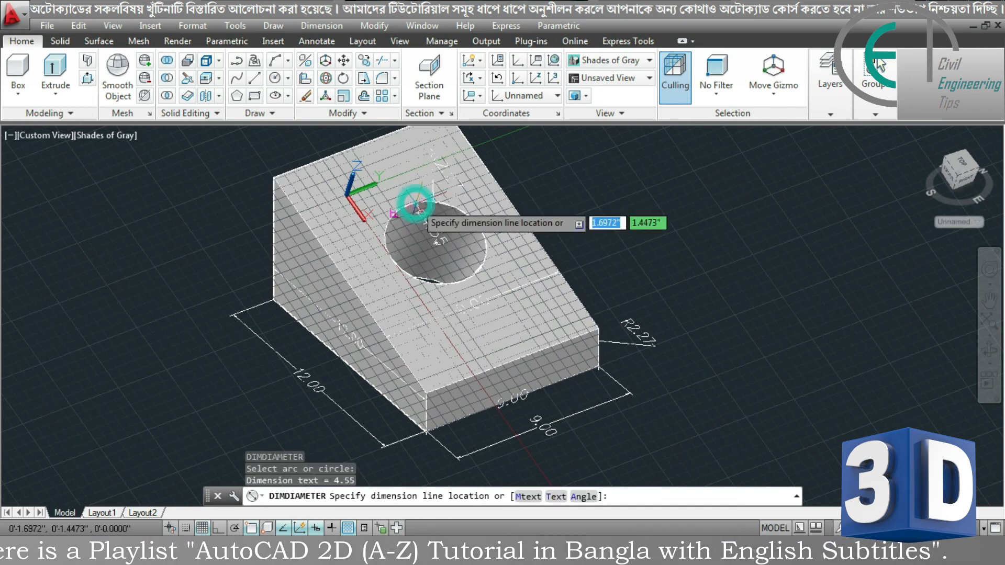
click(350, 240)
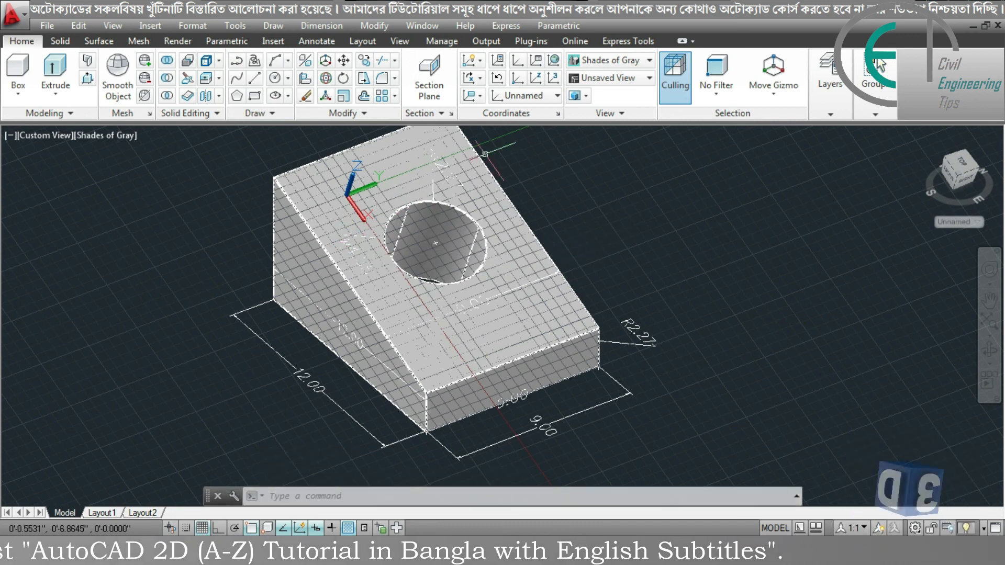
click(554, 67)
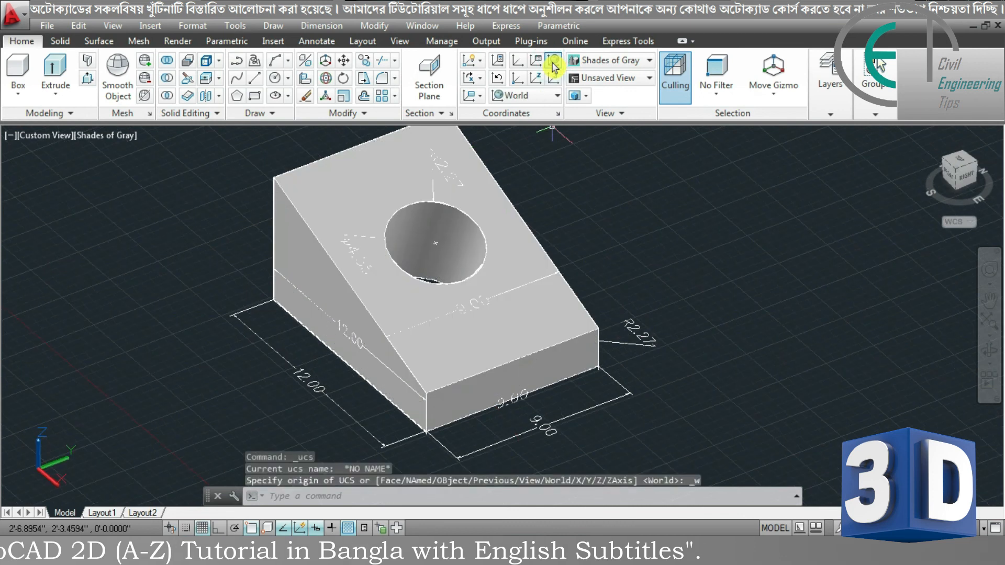
shift+middle_drag(608, 192, 647, 190)
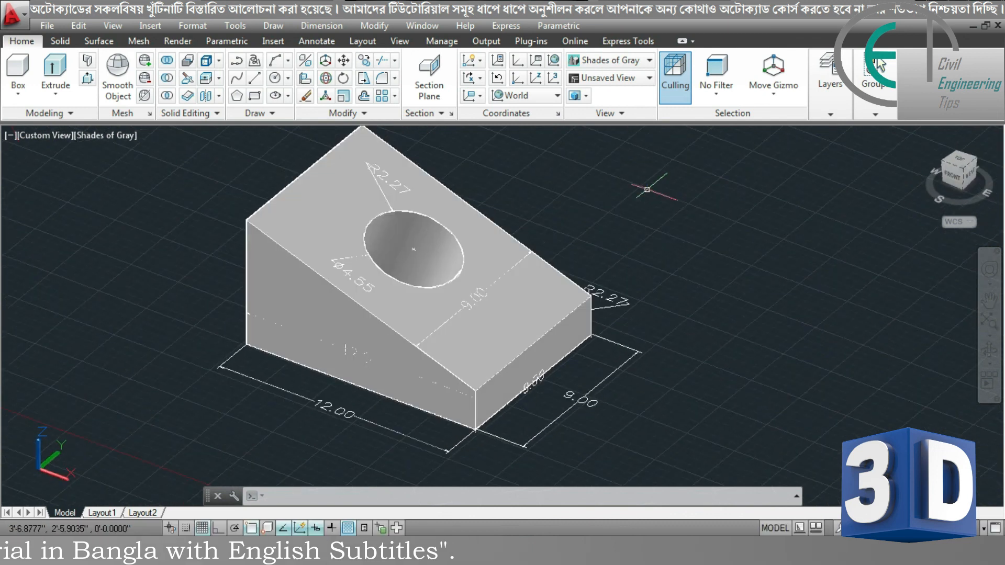